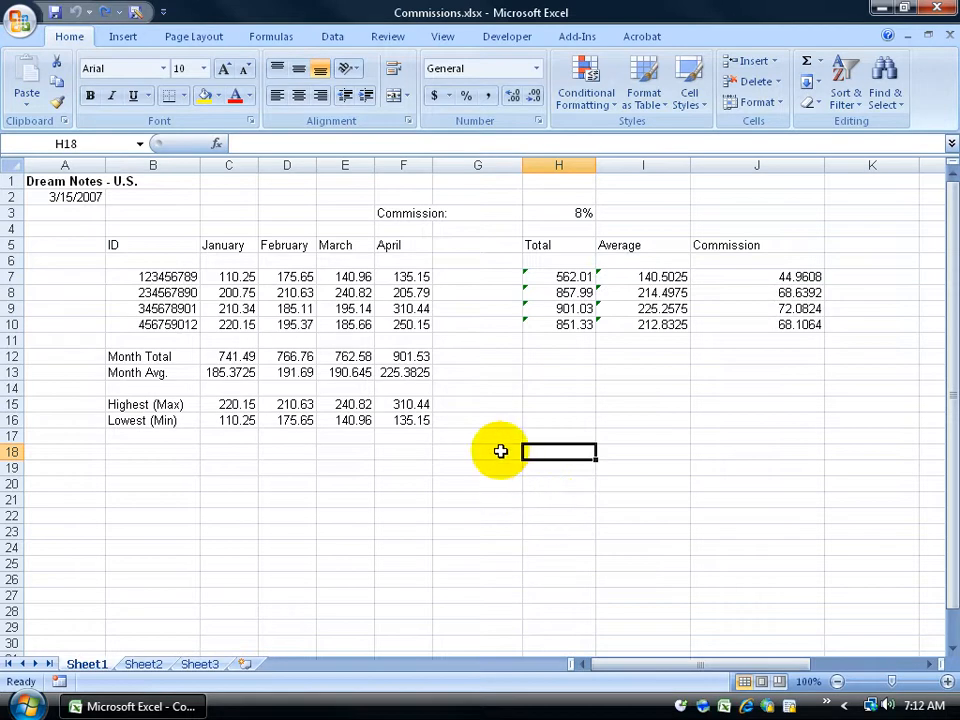
Step: Set the font size to 12 for row 5, the Commission label in F3, and the Month Total, Month Avg., Highest and Lowest labels
{"action": "left_click", "coordinate": [229, 246]}
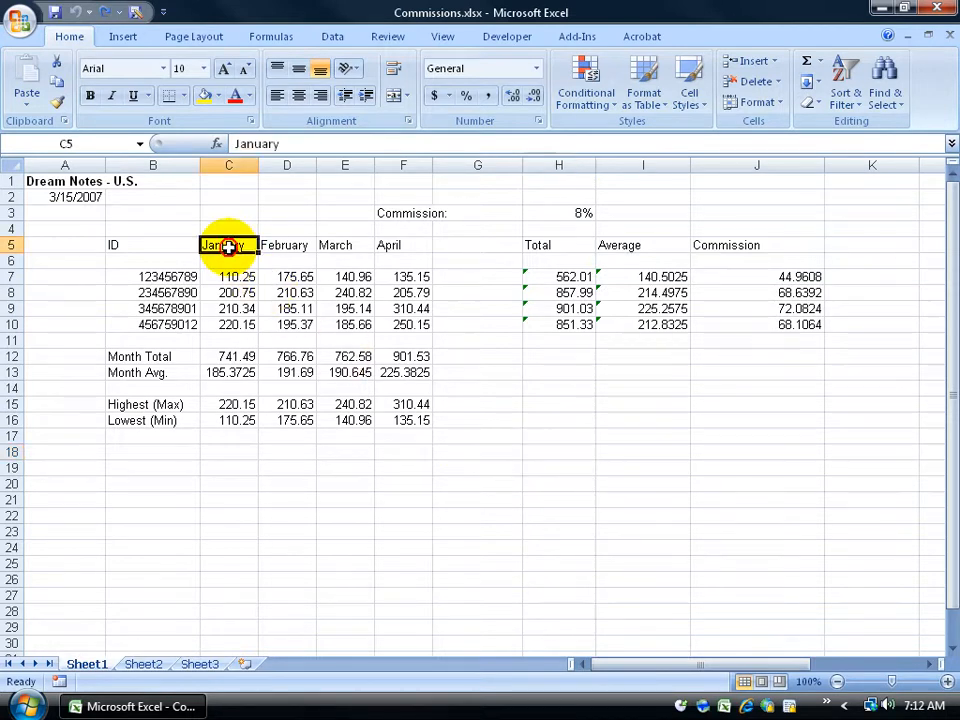
{"action": "left_click", "coordinate": [290, 245]}
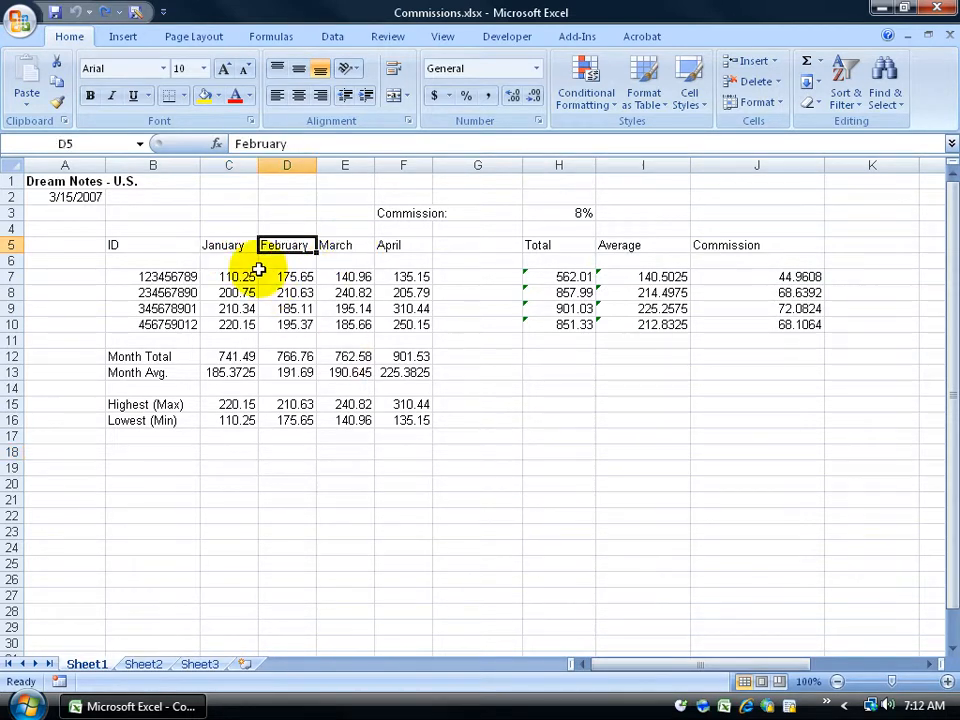
{"action": "left_click", "coordinate": [8, 245]}
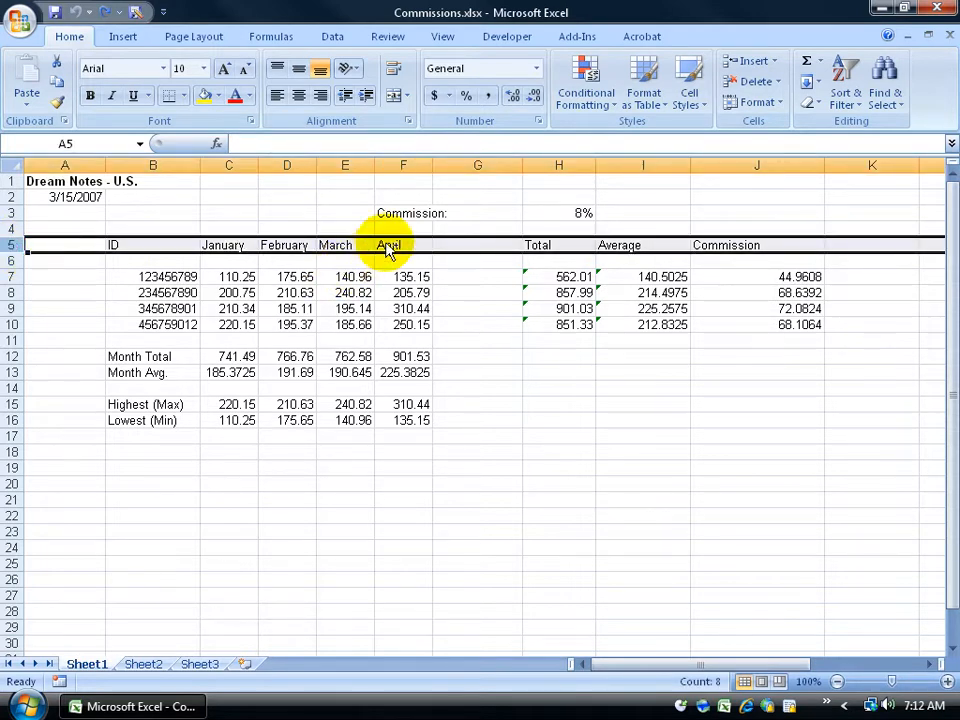
{"action": "left_click", "coordinate": [403, 212]}
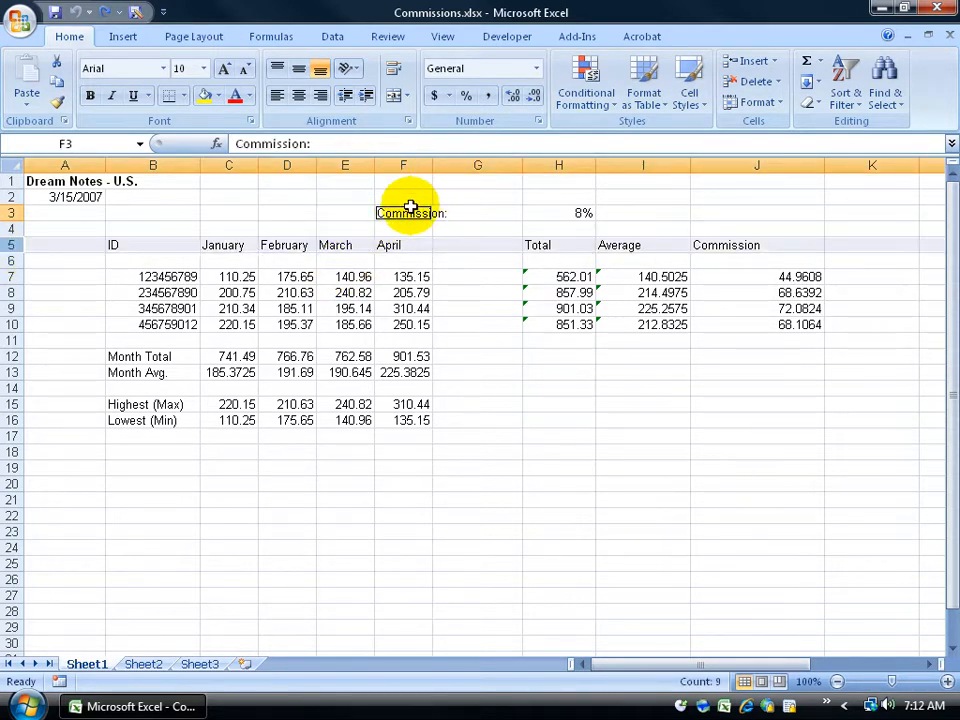
{"action": "left_click", "coordinate": [160, 356]}
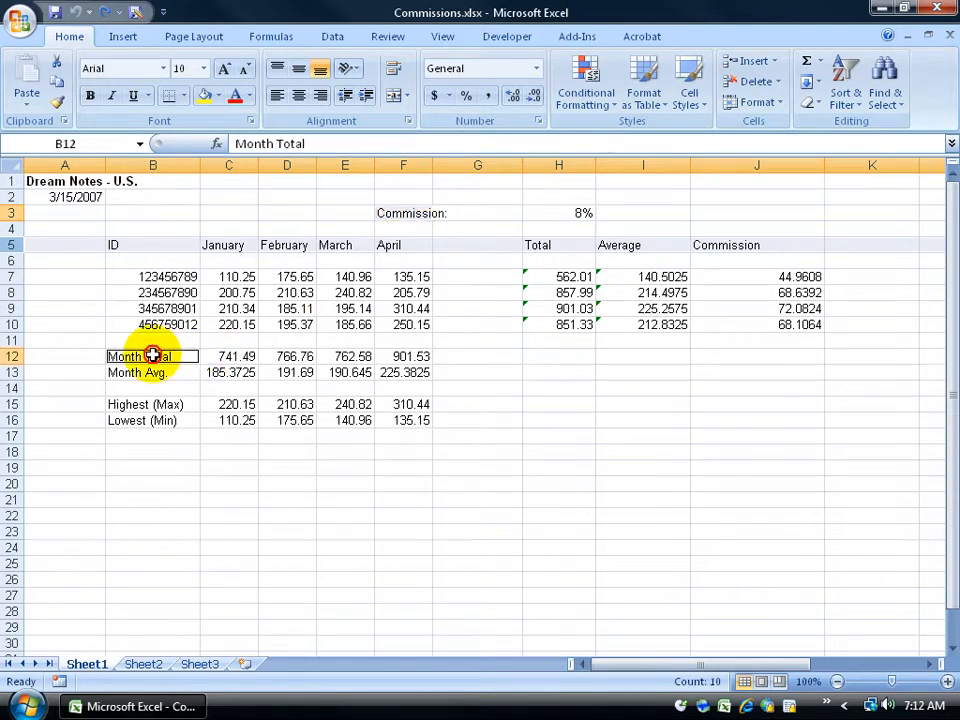
{"action": "left_click", "coordinate": [165, 402]}
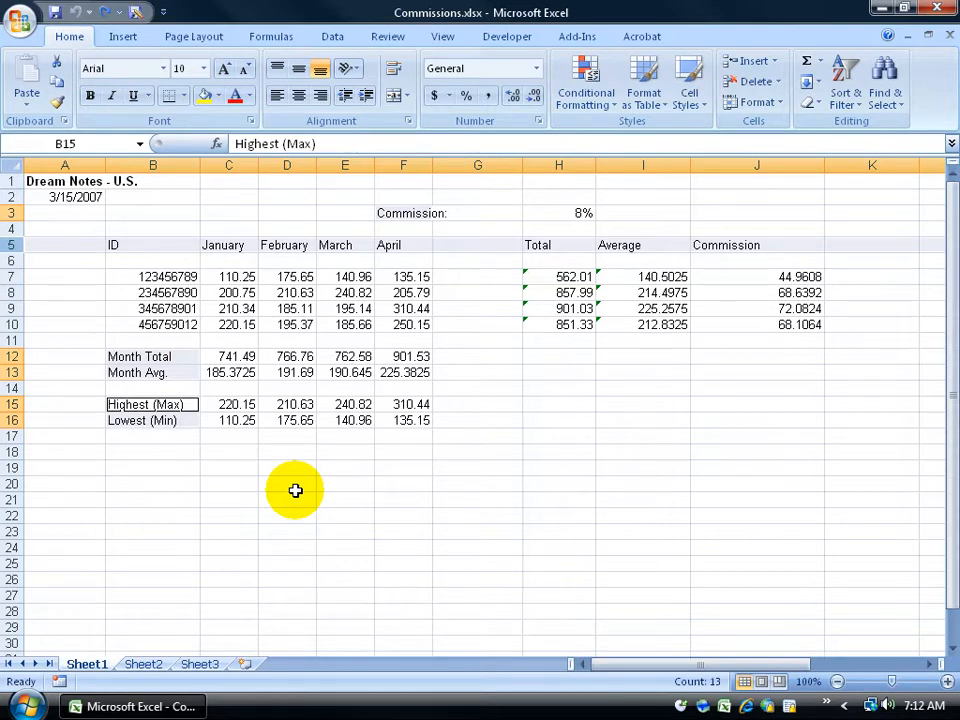
{"action": "right_click", "coordinate": [163, 362]}
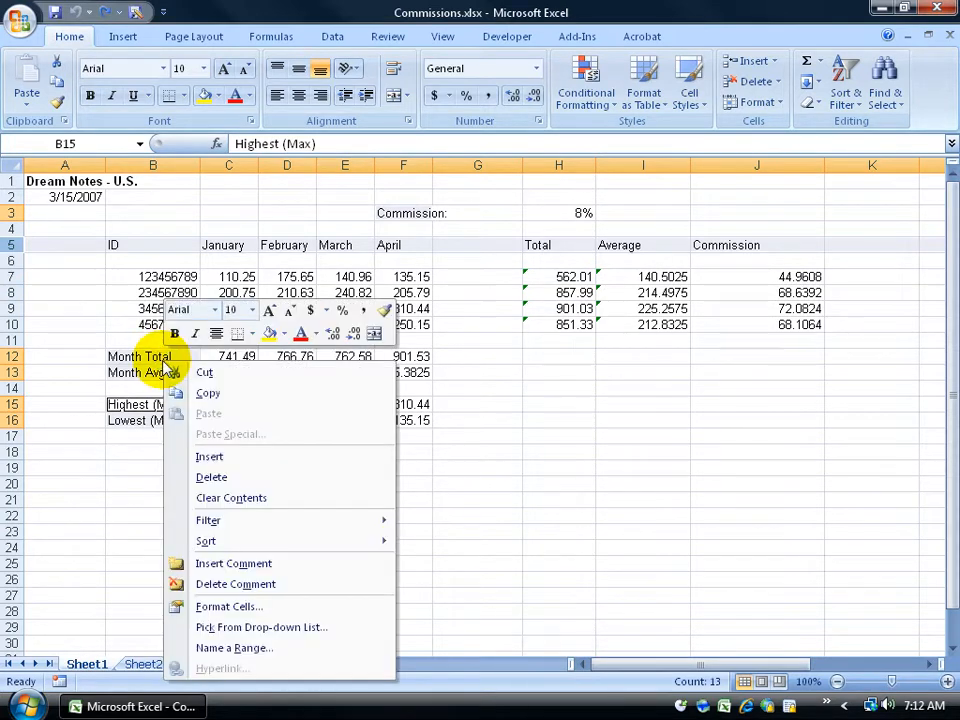
{"action": "left_click", "coordinate": [232, 310]}
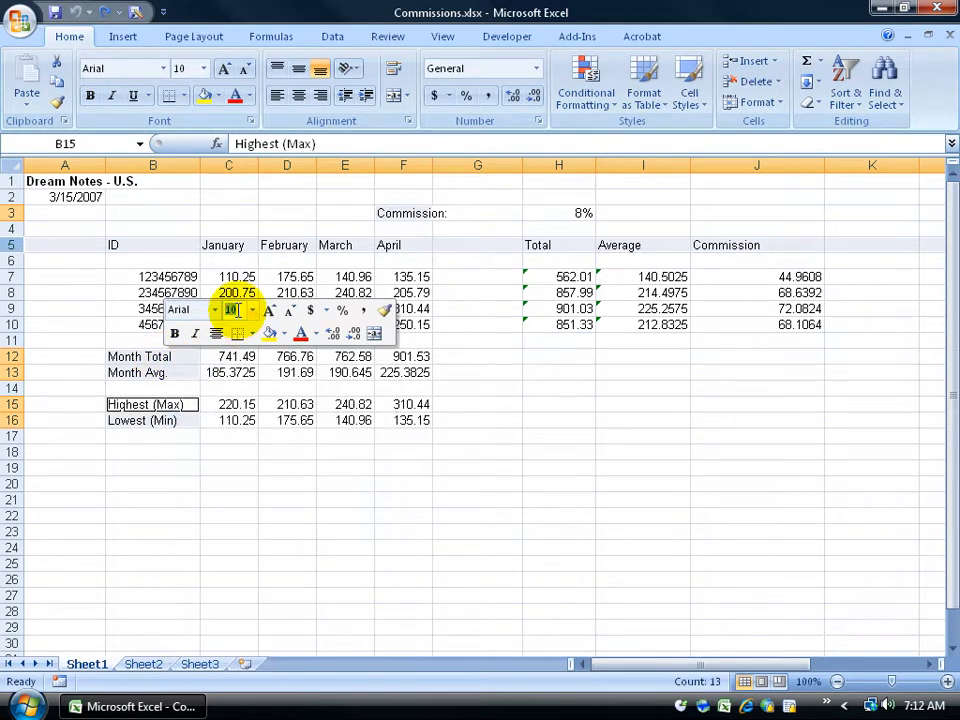
{"action": "type", "text": "12"}
{"action": "key", "text": "Return"}
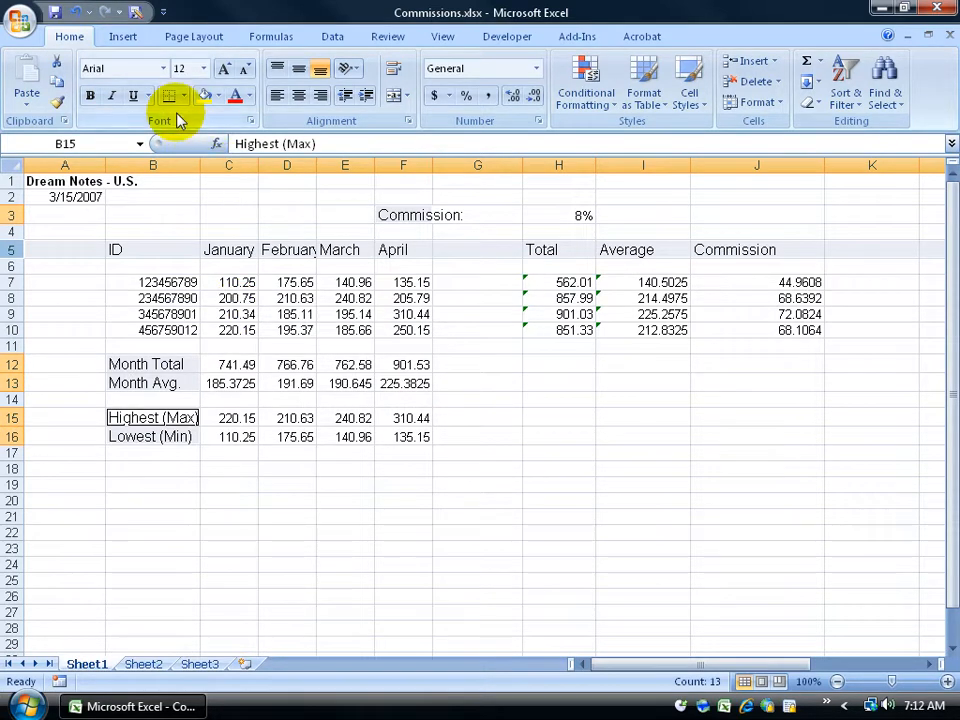
Step: Set the selected labels' font size to 11, view their font options in Format Cells without changes, and clear the selection
{"action": "left_click", "coordinate": [192, 71]}
{"action": "type", "text": "1"}
{"action": "key", "text": "Return"}
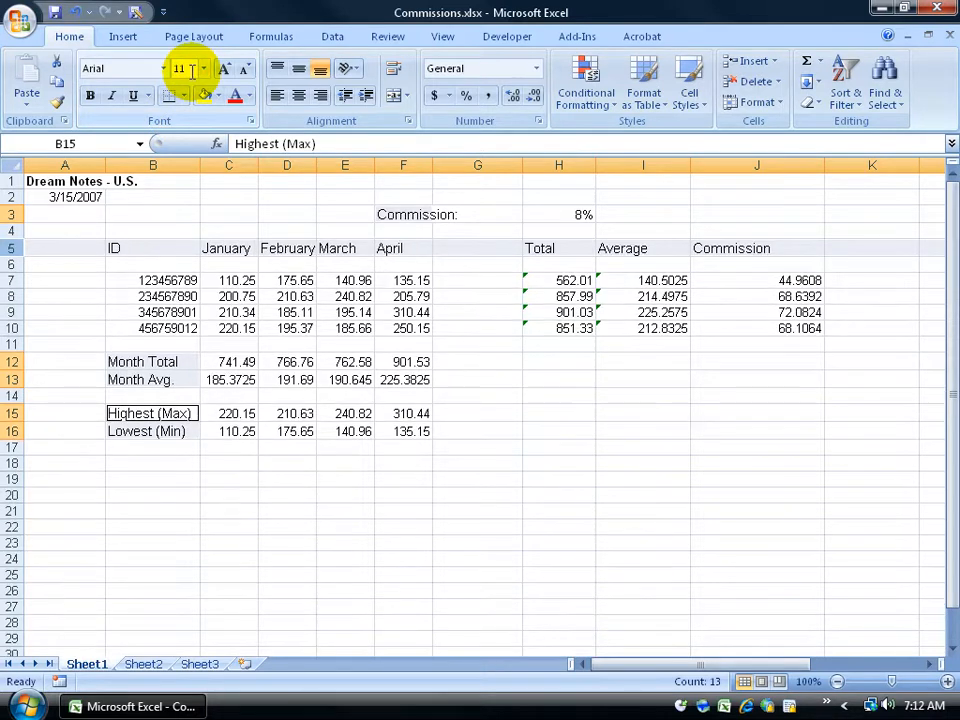
{"action": "left_click", "coordinate": [251, 122]}
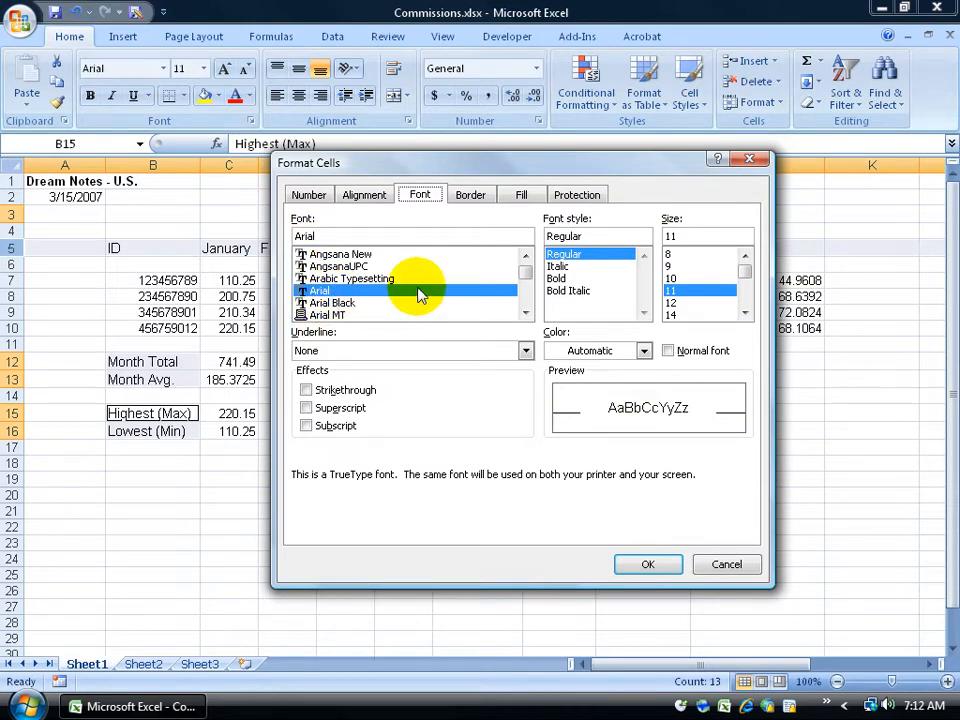
{"action": "left_click", "coordinate": [716, 565]}
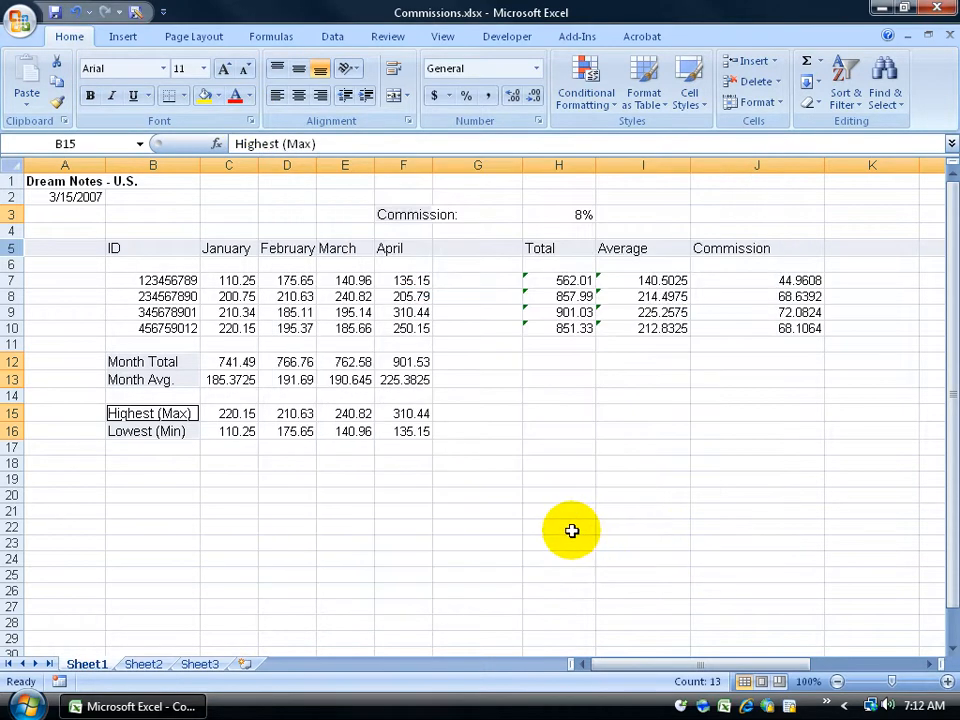
{"action": "left_click", "coordinate": [570, 496]}
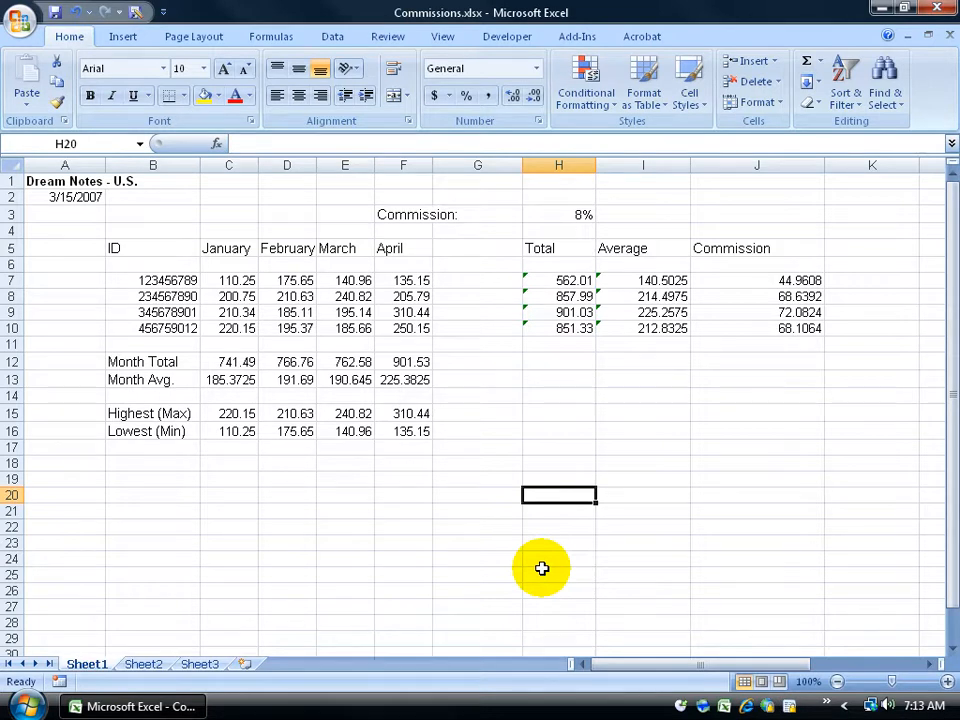
Step: Select the entire worksheet twice, clearing the selection each time
{"action": "left_click", "coordinate": [418, 429]}
{"action": "left_click", "coordinate": [275, 342]}
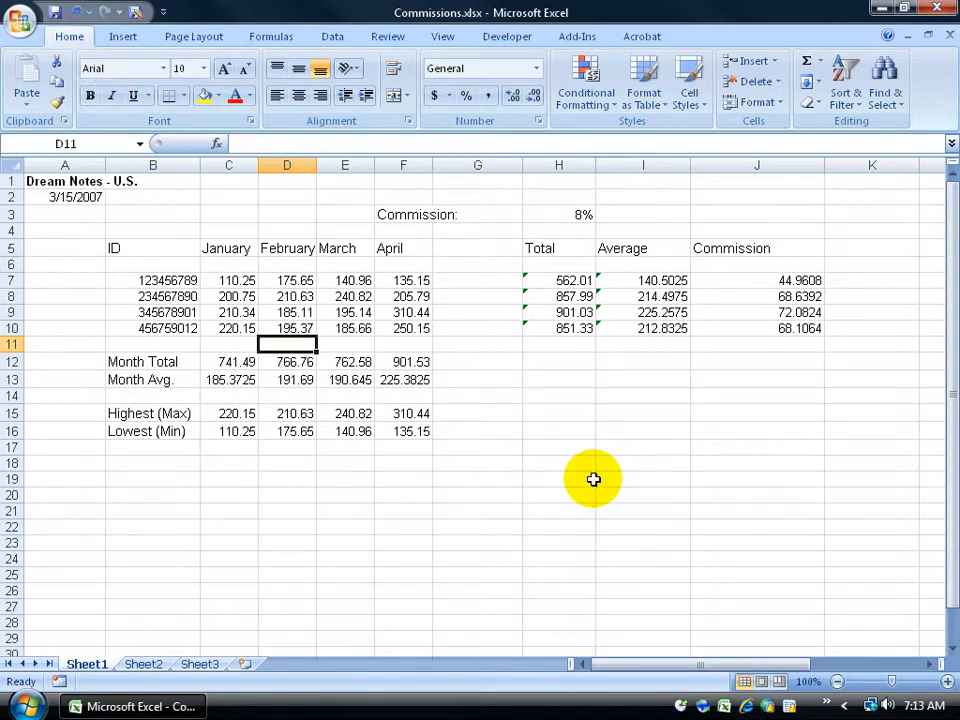
{"action": "left_click", "coordinate": [658, 509]}
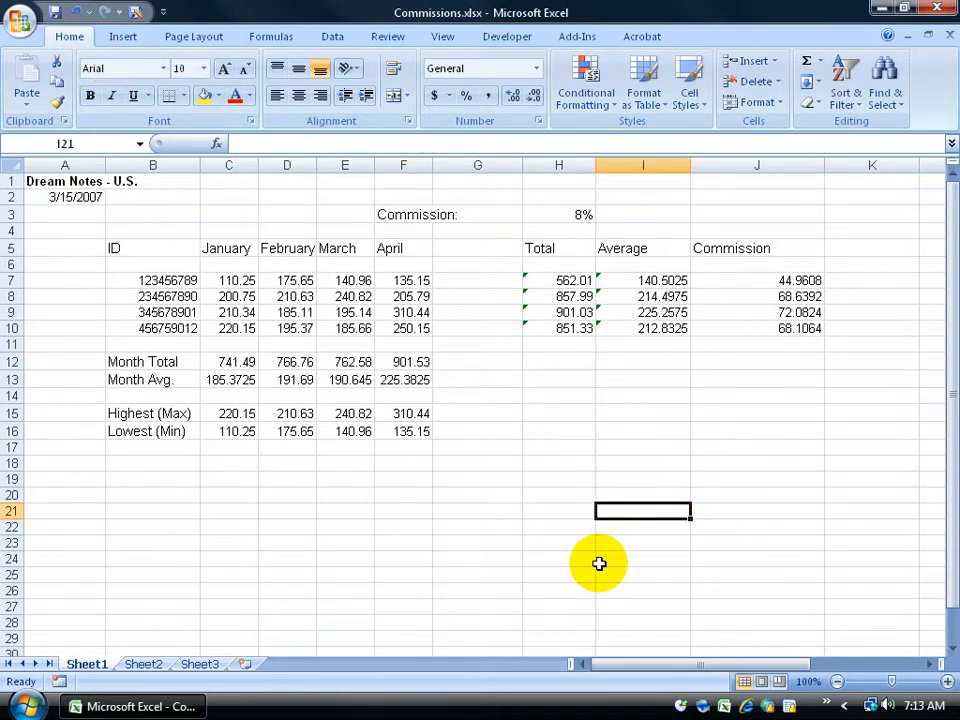
{"action": "key", "text": "ctrl+a"}
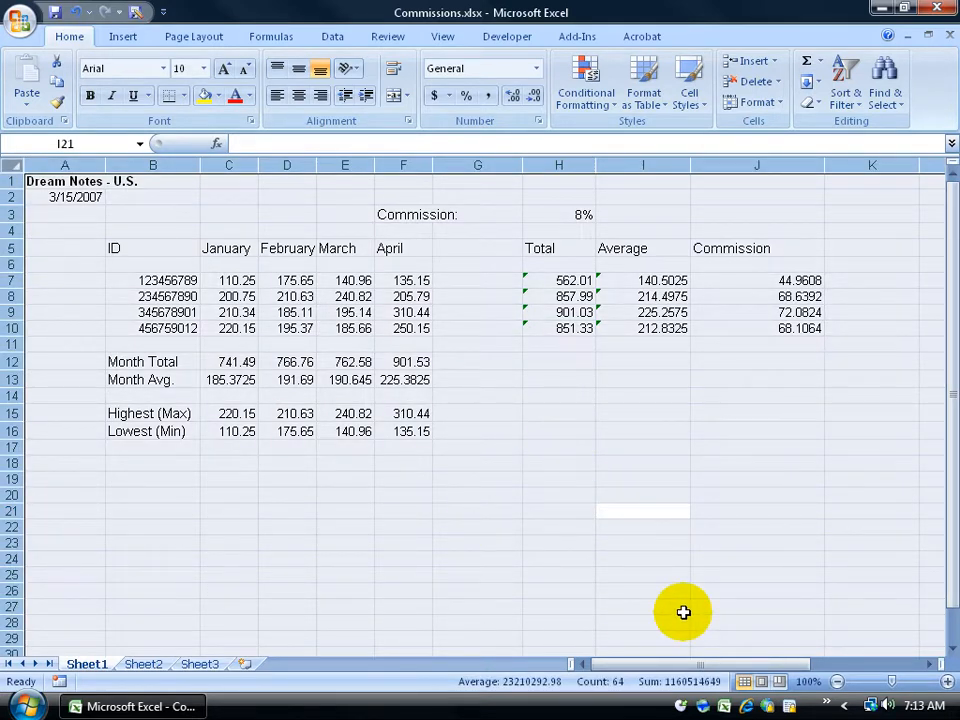
{"action": "left_click", "coordinate": [558, 463]}
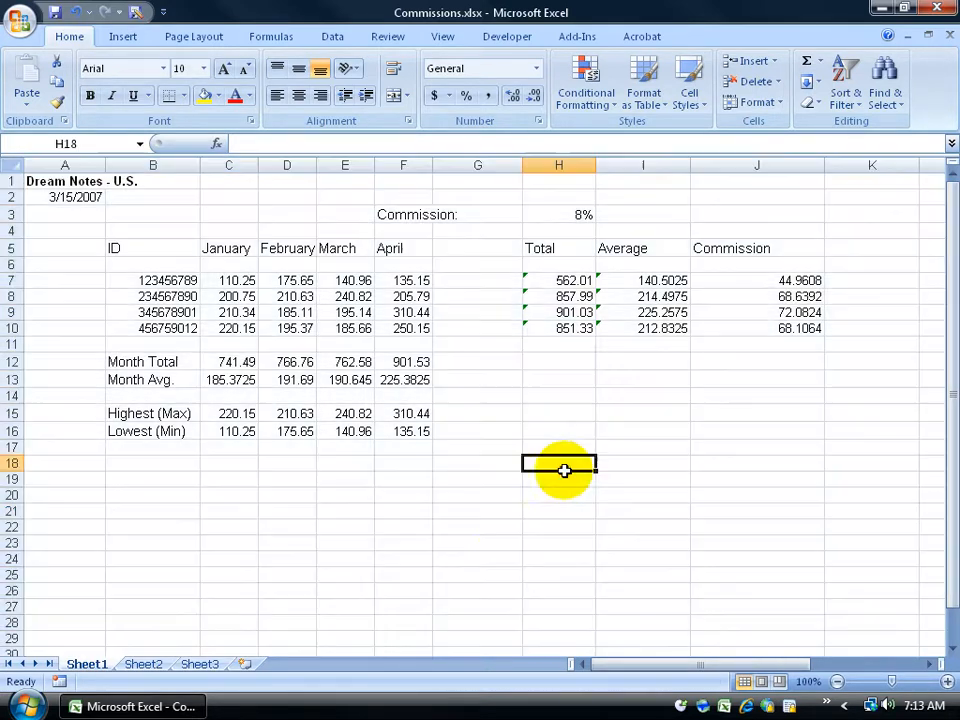
{"action": "left_click", "coordinate": [11, 163]}
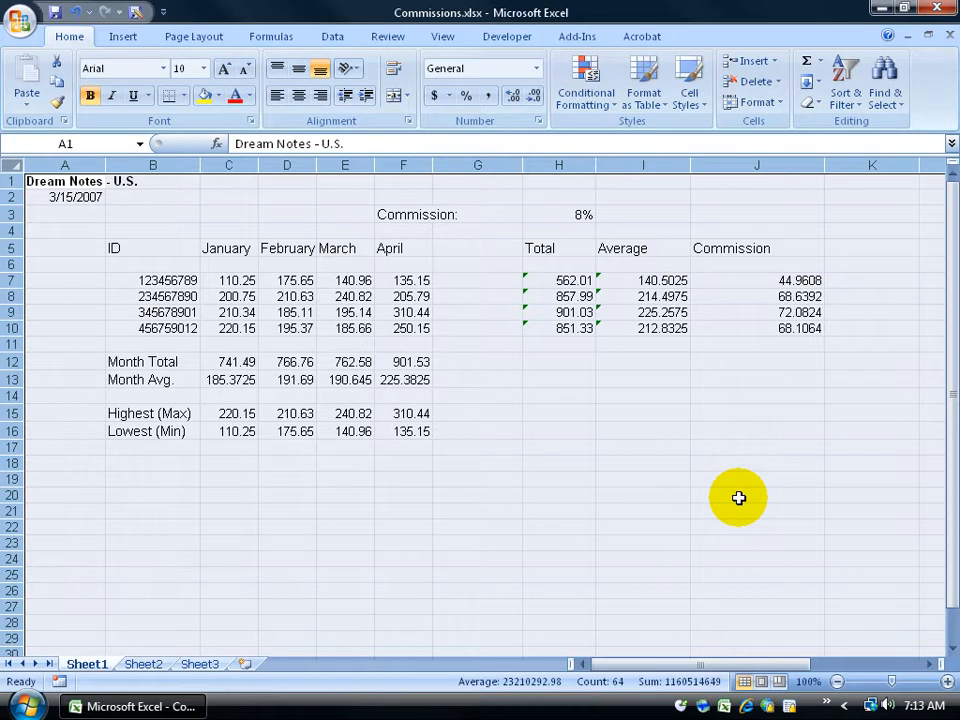
{"action": "left_click", "coordinate": [684, 492]}
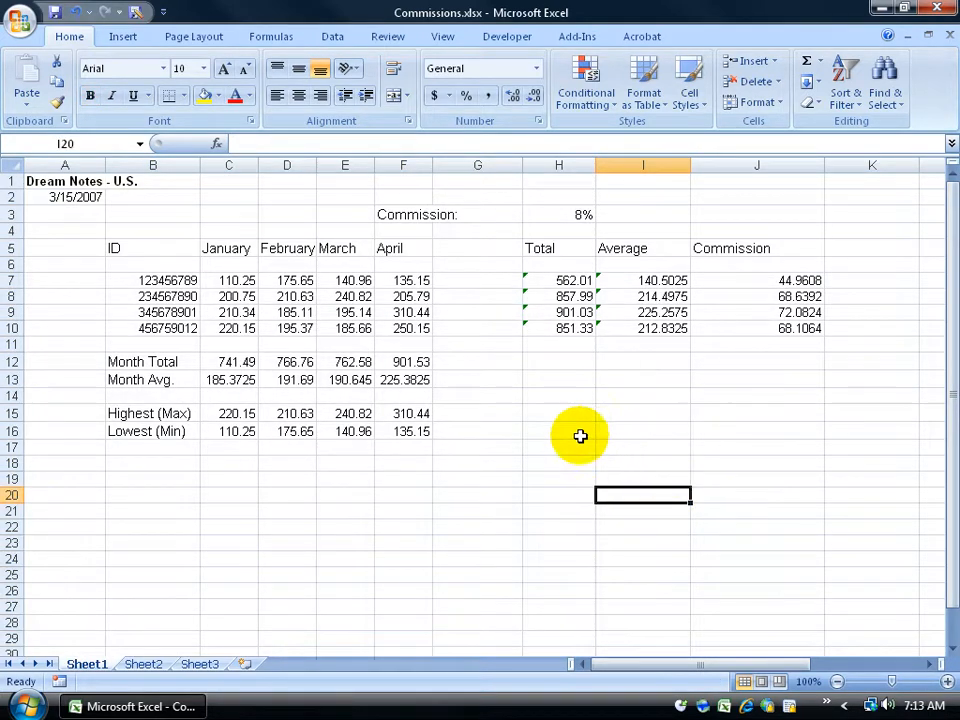
Step: Select the ID and monthly data block B7:F10, and separately the Total, Average and Commission block H7:J10
{"action": "left_click", "coordinate": [292, 313]}
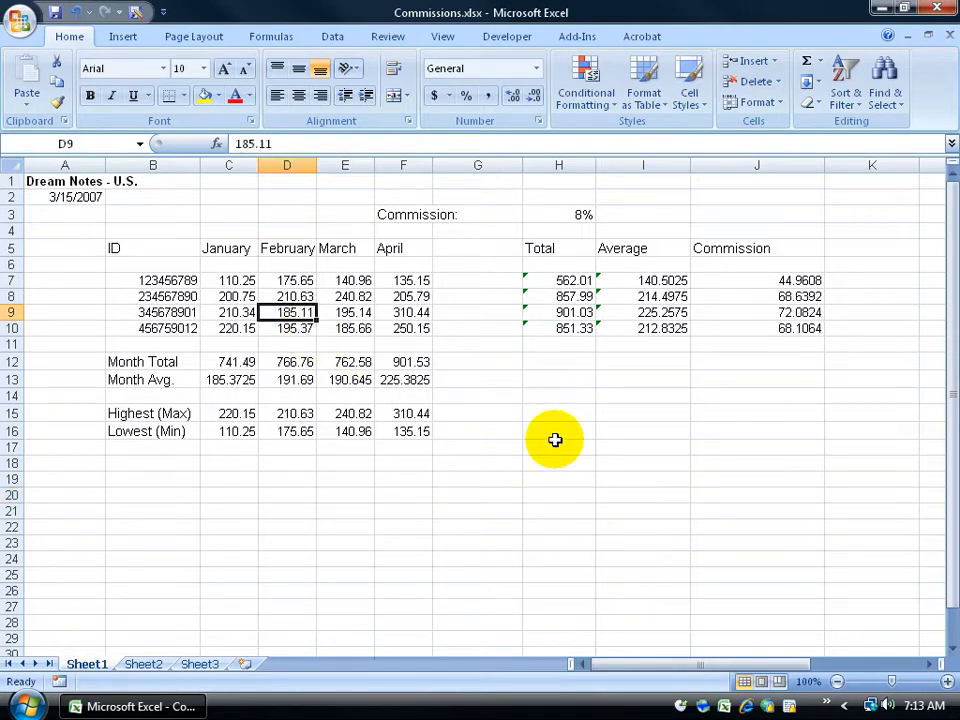
{"action": "key", "text": "ctrl+a"}
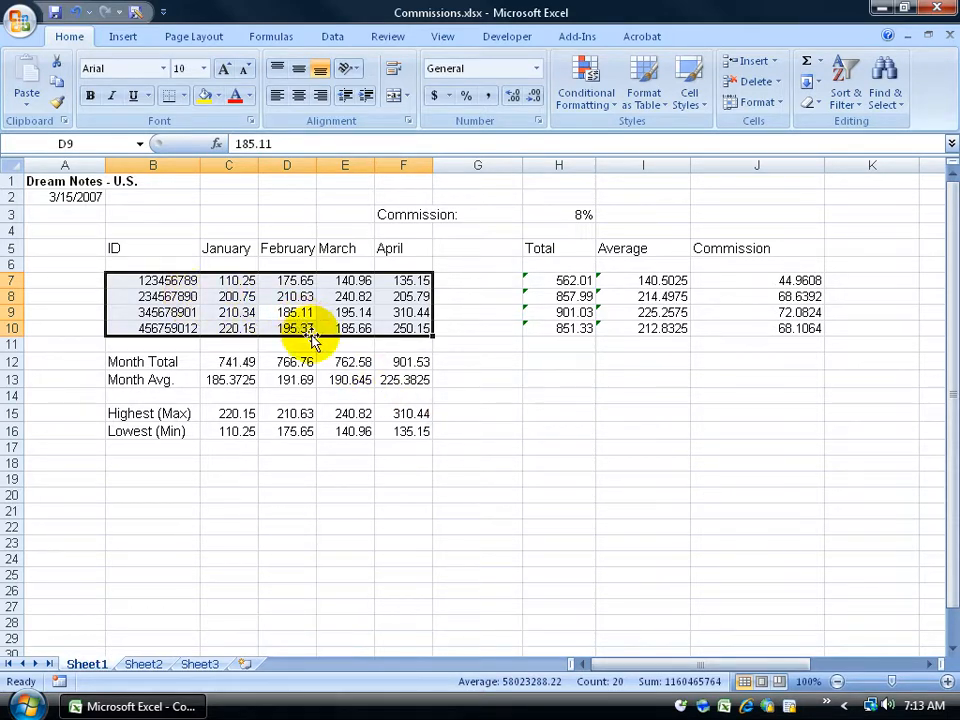
{"action": "left_click", "coordinate": [643, 296]}
{"action": "key", "text": "ctrl+a"}
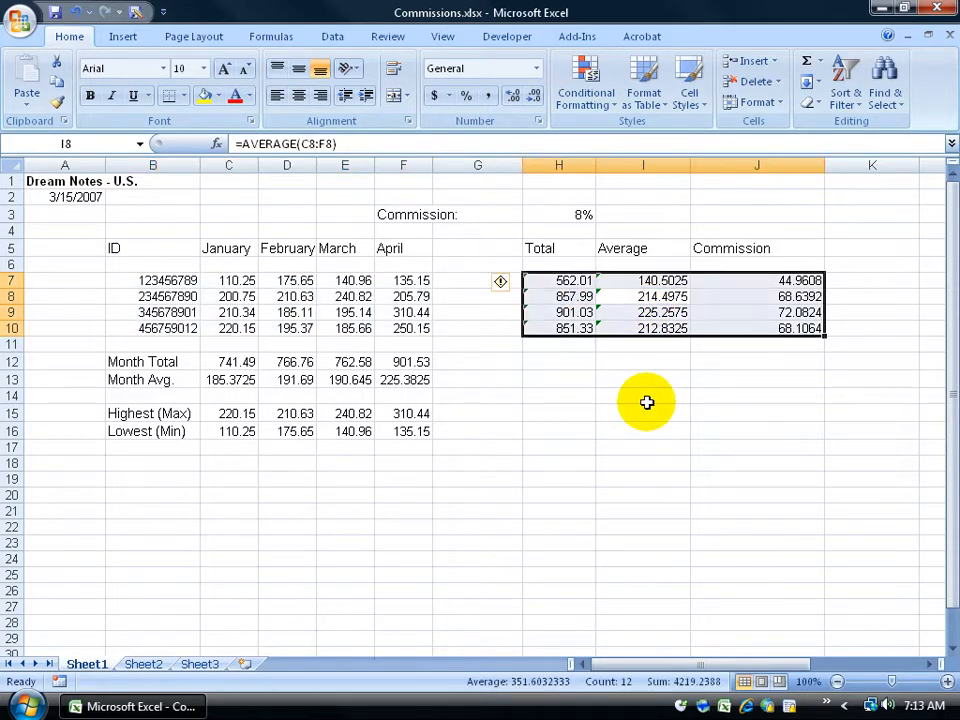
Step: Change the font of the entire worksheet to Verdana and clear the selection
{"action": "left_click", "coordinate": [628, 461]}
{"action": "key", "text": "ctrl+a"}
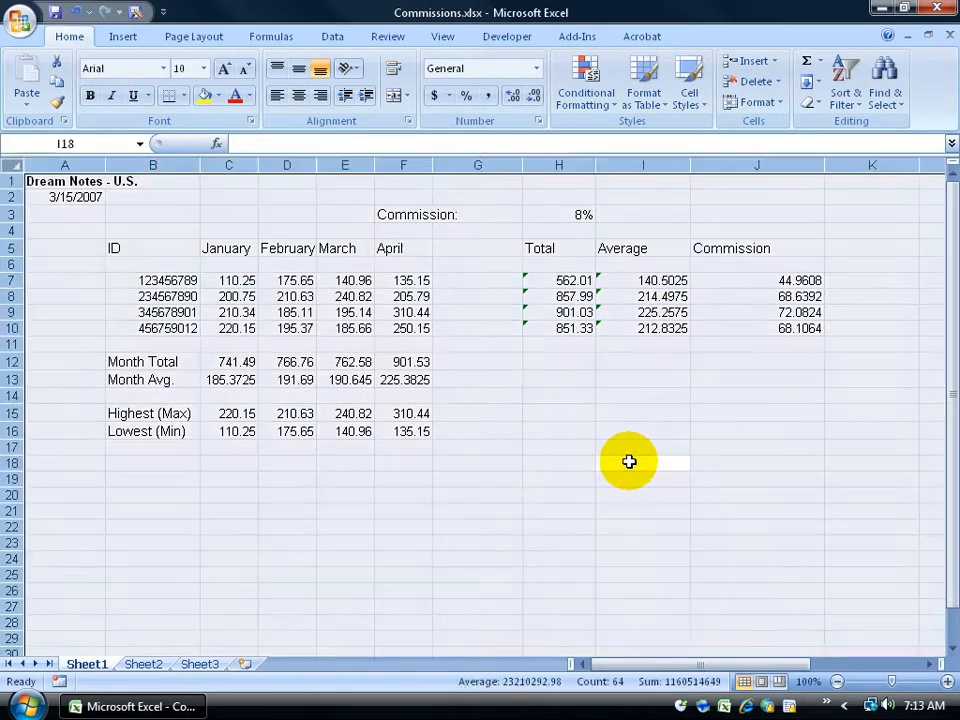
{"action": "left_click", "coordinate": [145, 68]}
{"action": "type", "text": "Verdana"}
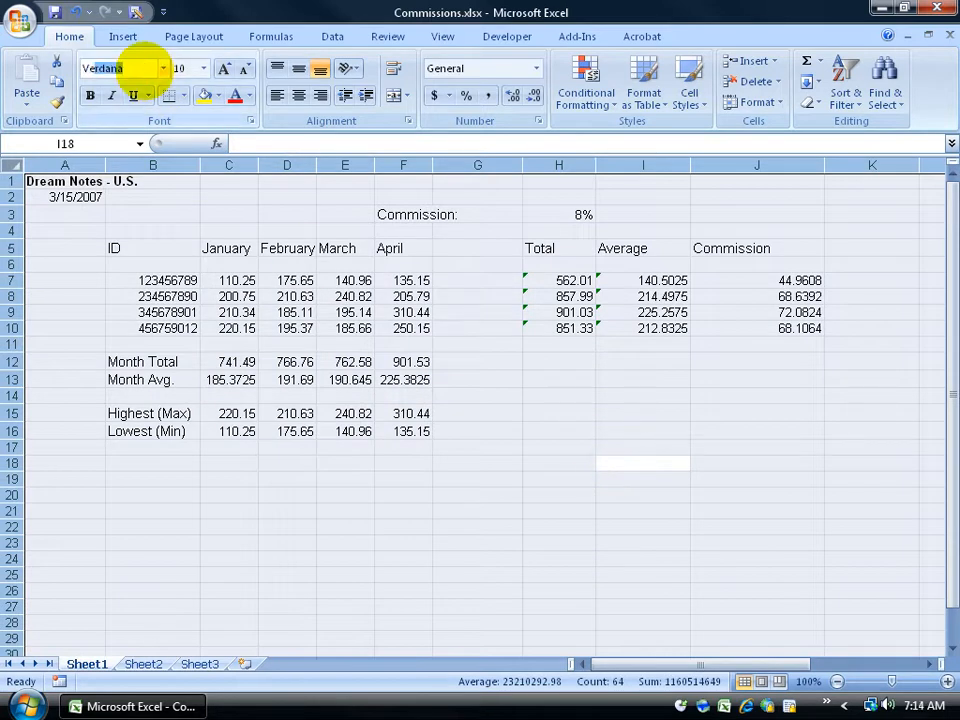
{"action": "key", "text": "Return"}
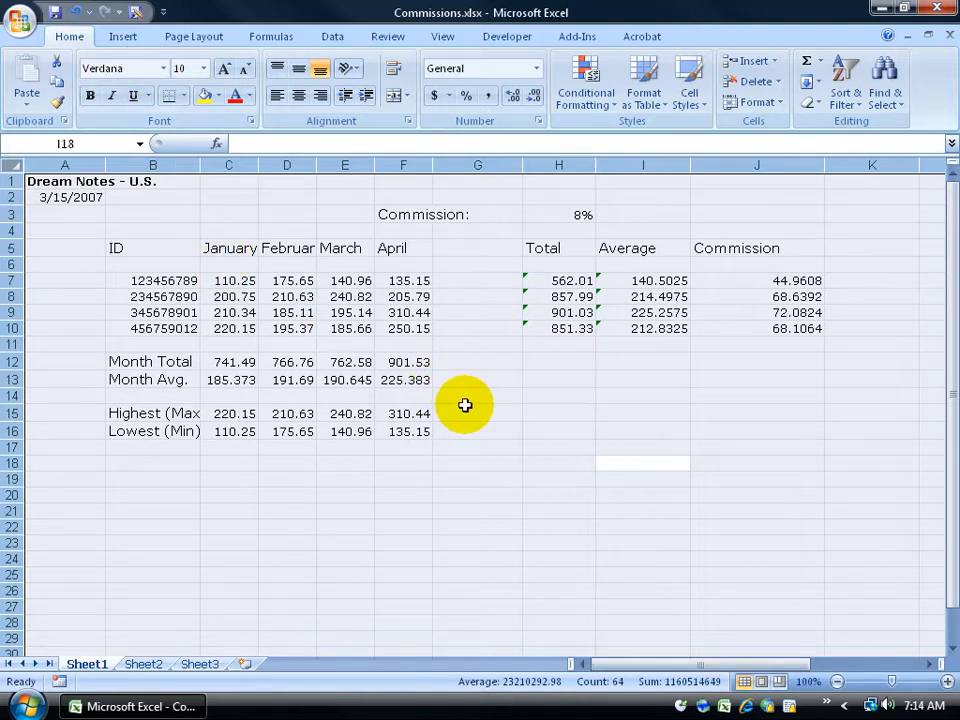
{"action": "left_click", "coordinate": [548, 464]}
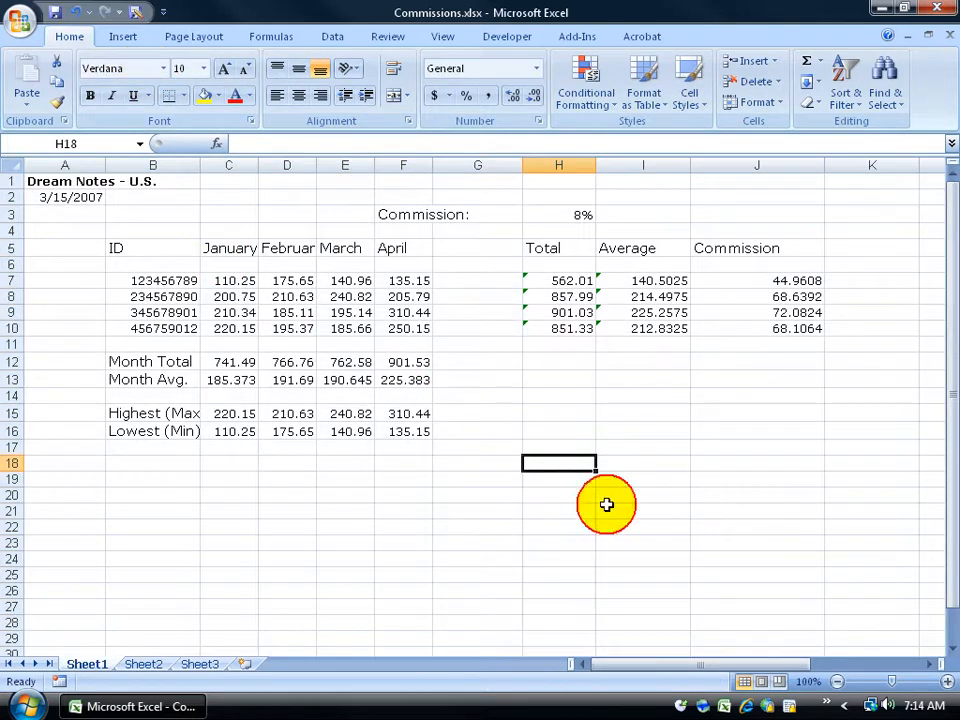
Step: Make the Month Avg. label in B13 and the Month Total label in B12 bold
{"action": "left_click", "coordinate": [161, 380]}
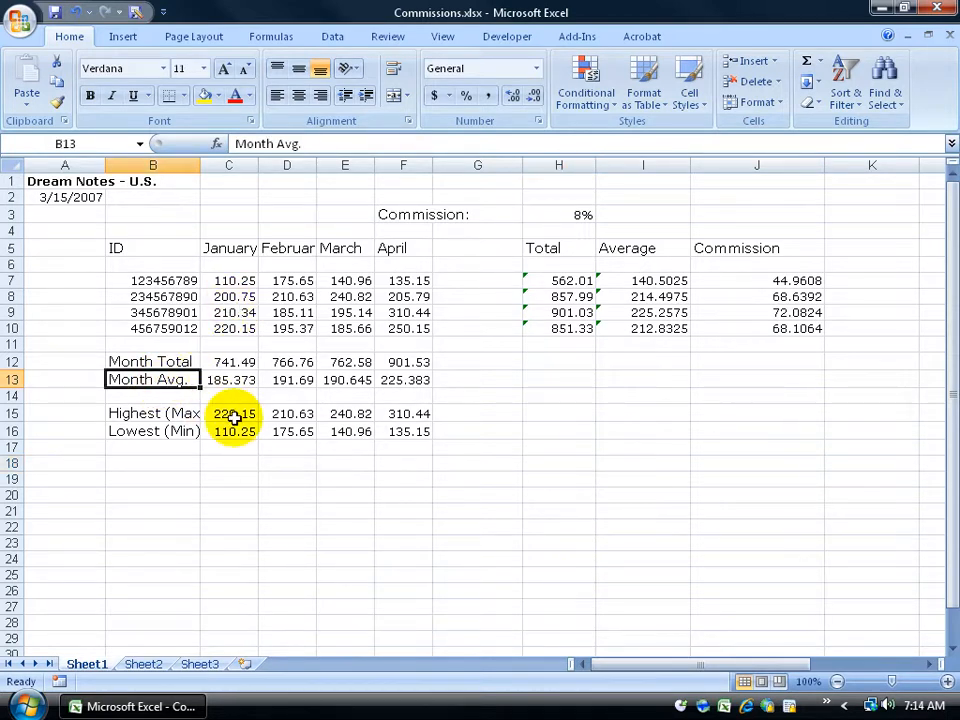
{"action": "left_click", "coordinate": [89, 96]}
{"action": "right_click", "coordinate": [152, 362]}
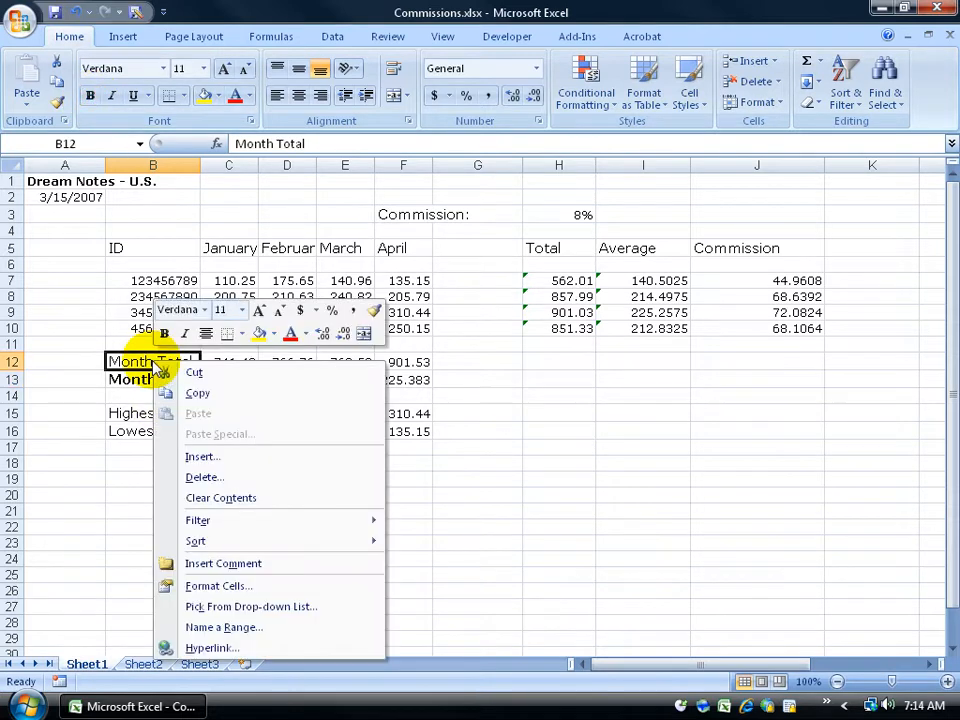
{"action": "left_click", "coordinate": [164, 333]}
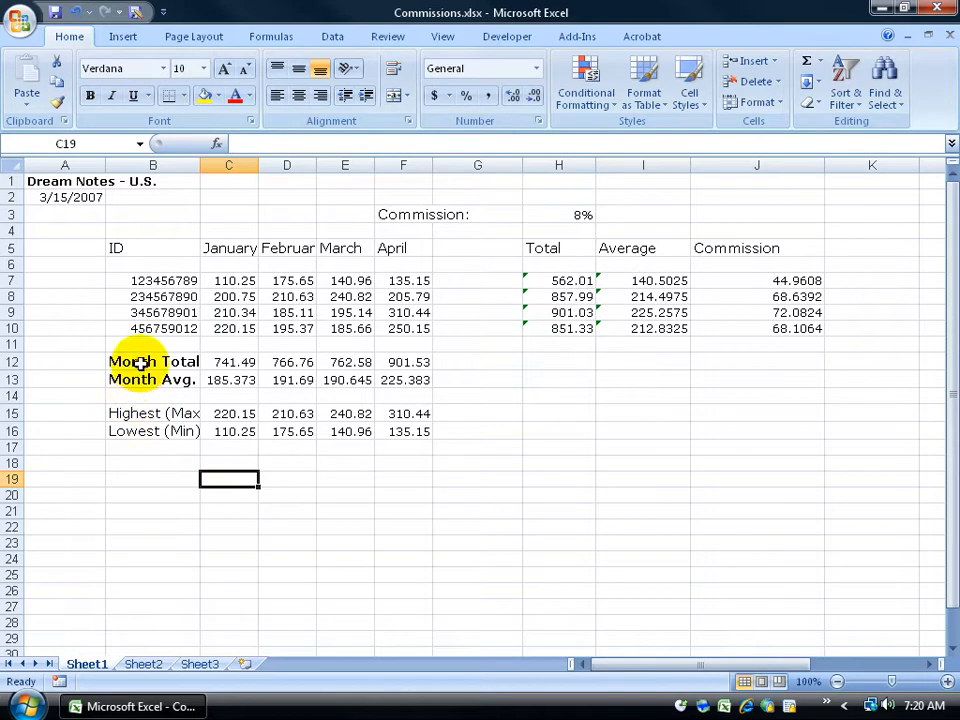
Step: Apply italic and underline to the Month Total label in B12
{"action": "left_click", "coordinate": [165, 357]}
{"action": "left_click", "coordinate": [111, 95]}
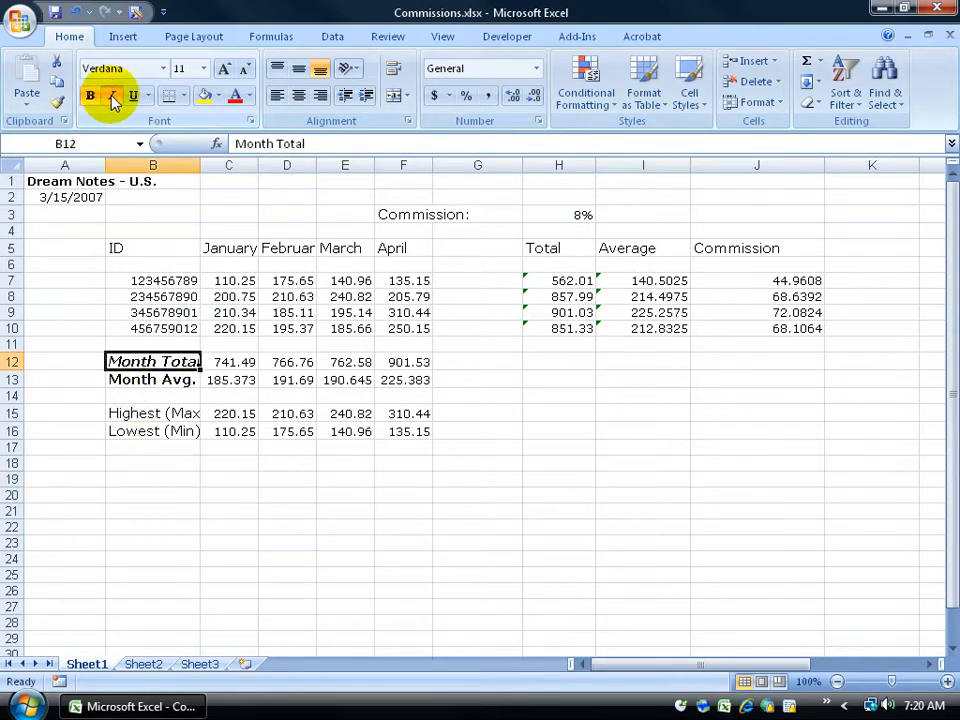
{"action": "left_click", "coordinate": [134, 96]}
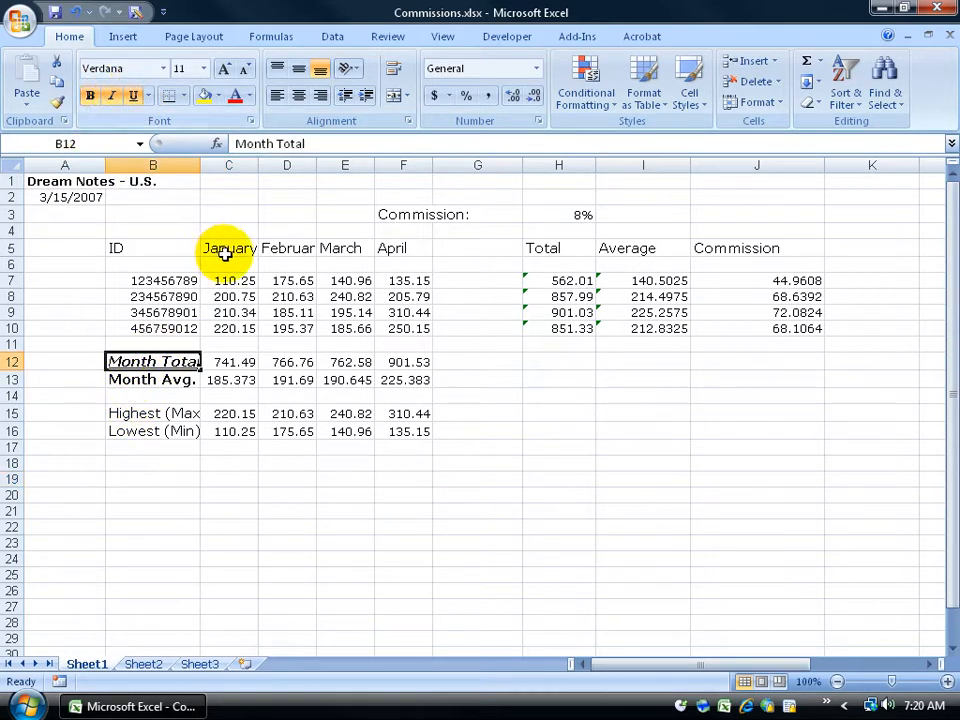
Step: Angle the January to April headings in C5:F5 counterclockwise
{"action": "left_click", "coordinate": [222, 248]}
{"action": "left_click_drag", "start_coordinate": [222, 248], "coordinate": [388, 246]}
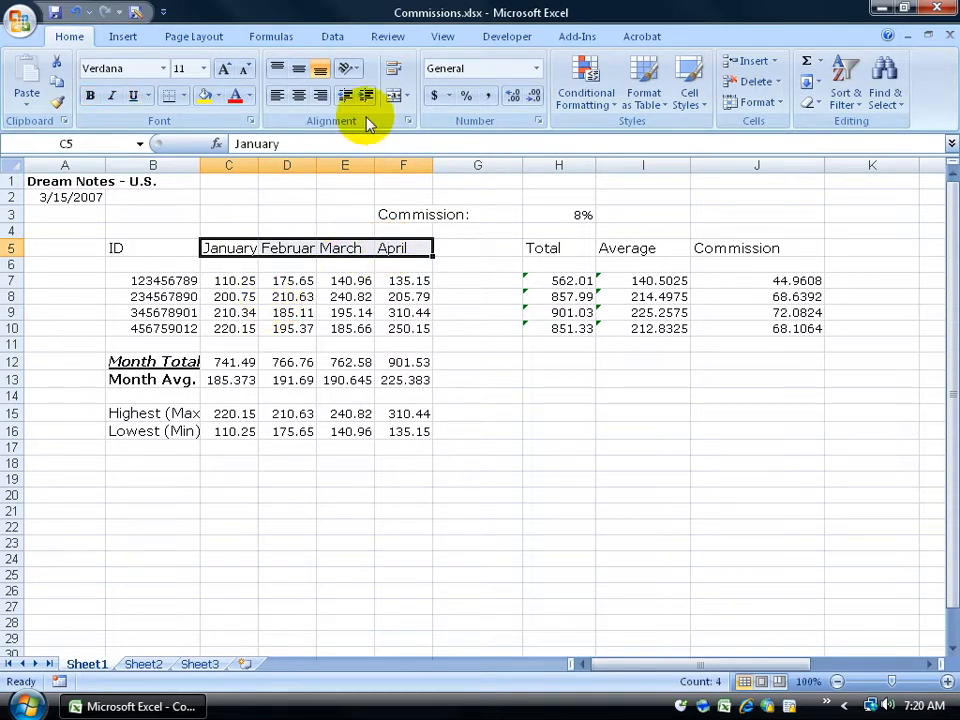
{"action": "left_click", "coordinate": [352, 69]}
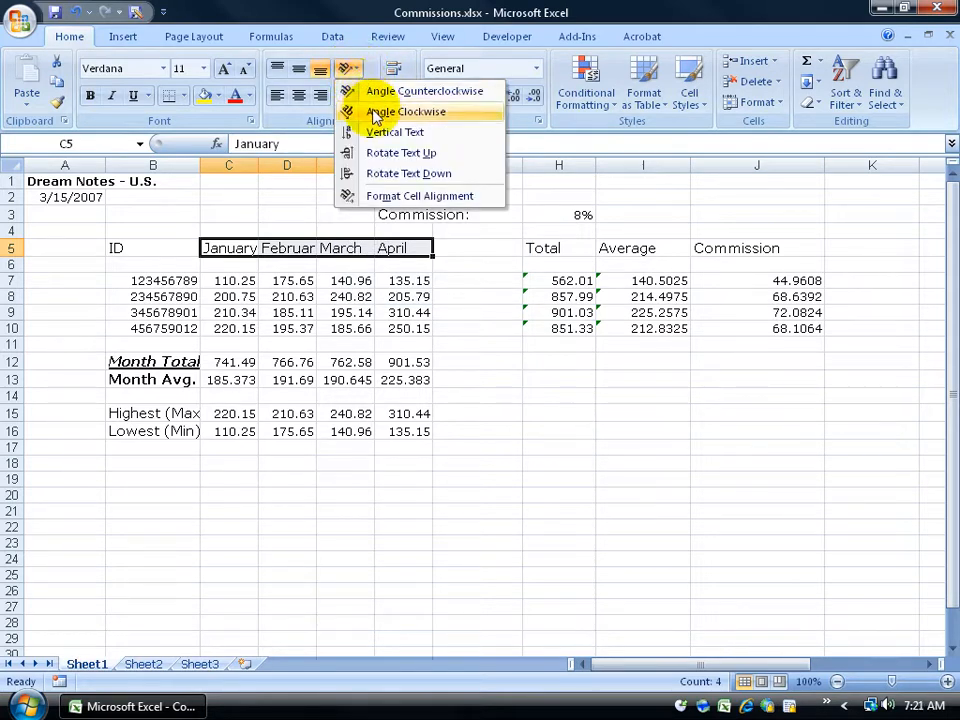
{"action": "left_click", "coordinate": [393, 93]}
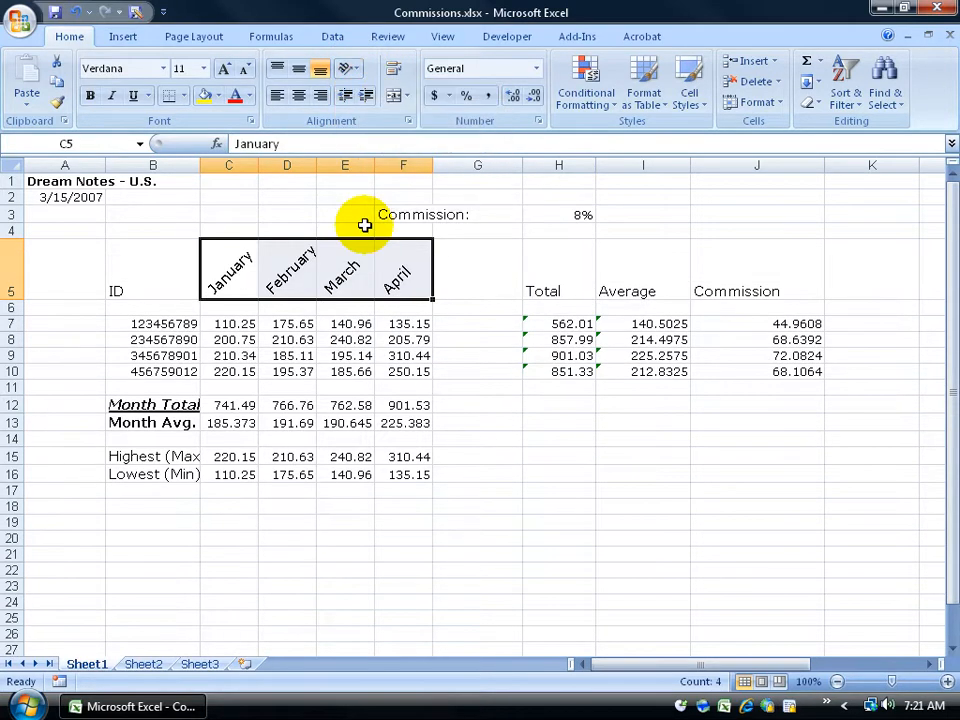
Step: Examine the cell alignment settings of the January to April headings in C5:F5 without changing them
{"action": "left_click", "coordinate": [362, 354]}
{"action": "left_click_drag", "start_coordinate": [222, 270], "coordinate": [398, 272]}
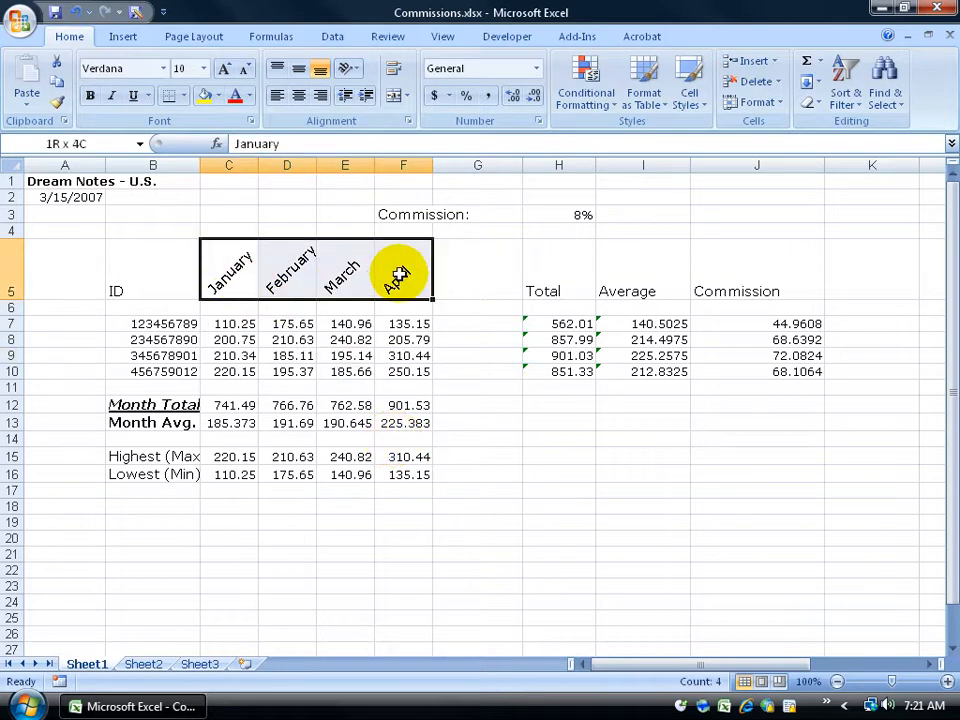
{"action": "left_click", "coordinate": [352, 70]}
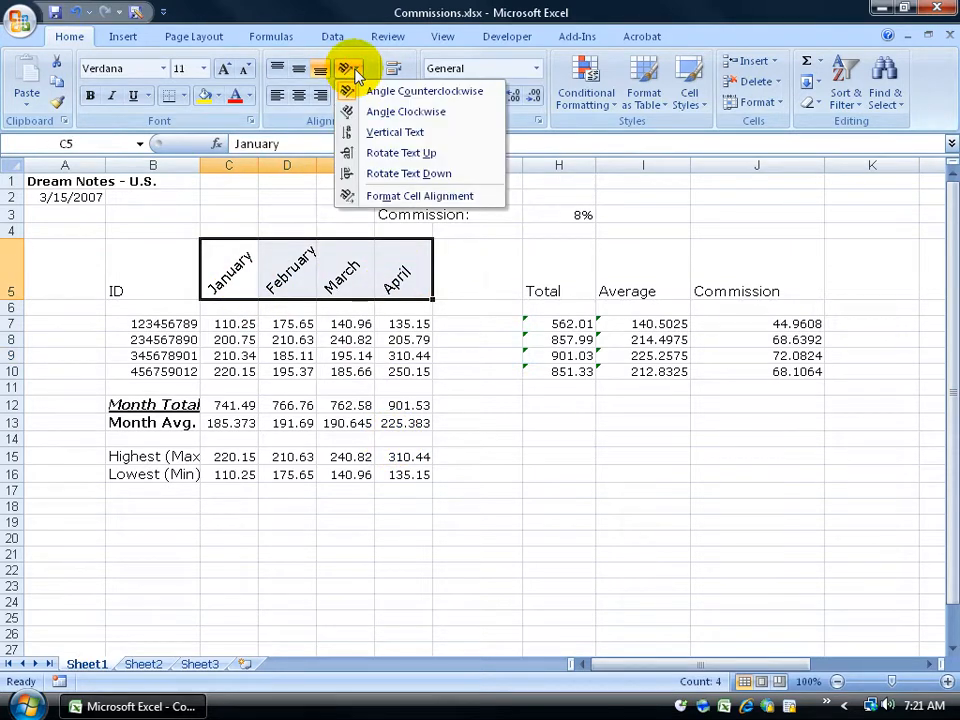
{"action": "left_click", "coordinate": [392, 199]}
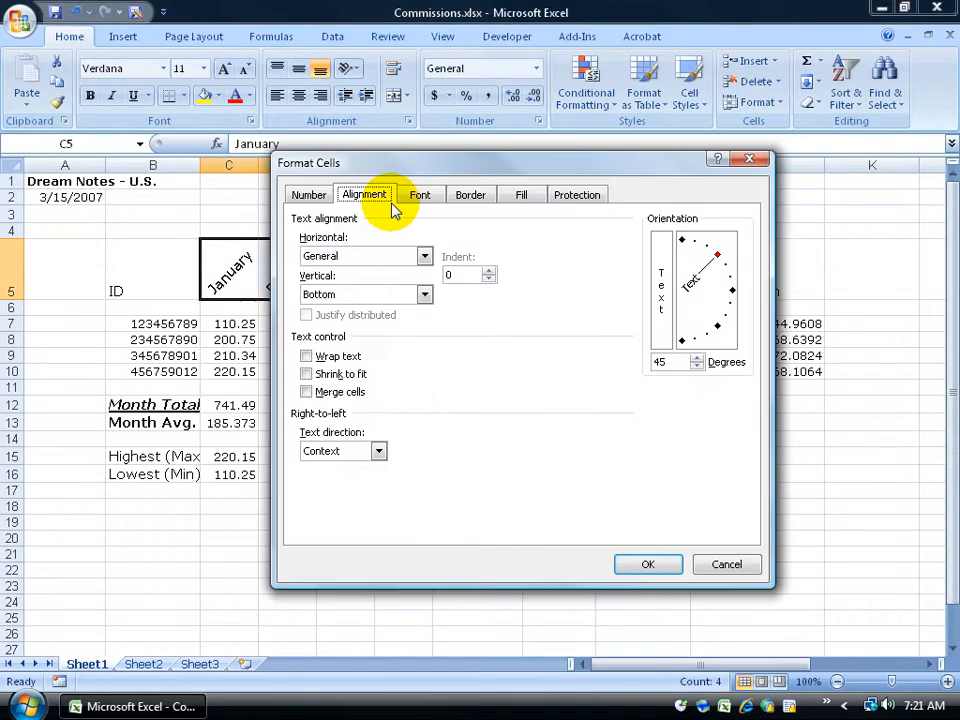
{"action": "left_click", "coordinate": [728, 566]}
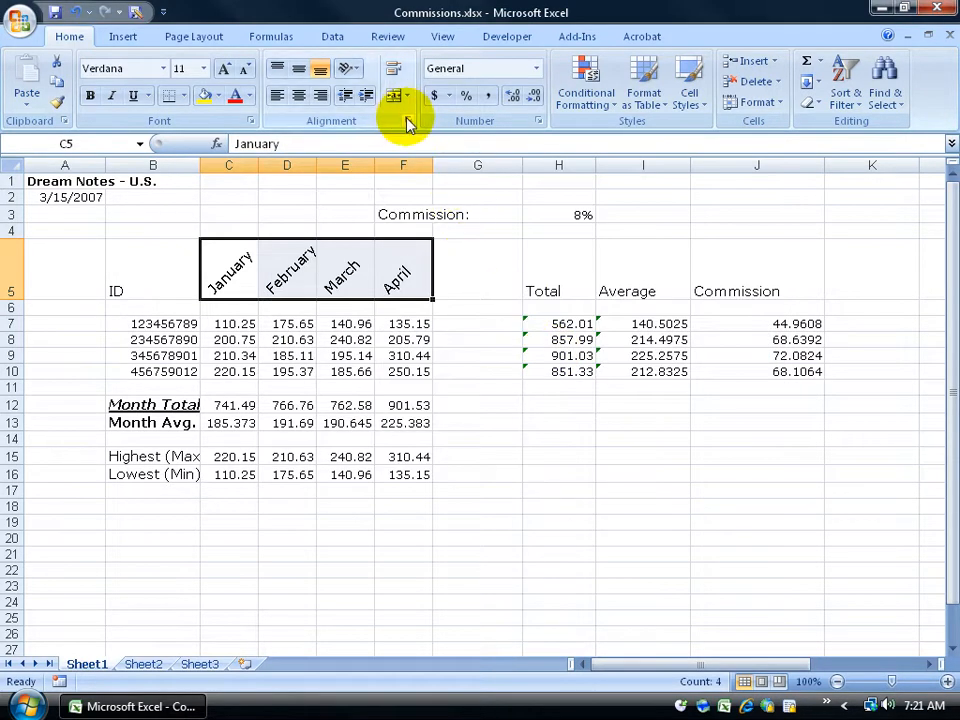
{"action": "left_click", "coordinate": [409, 121]}
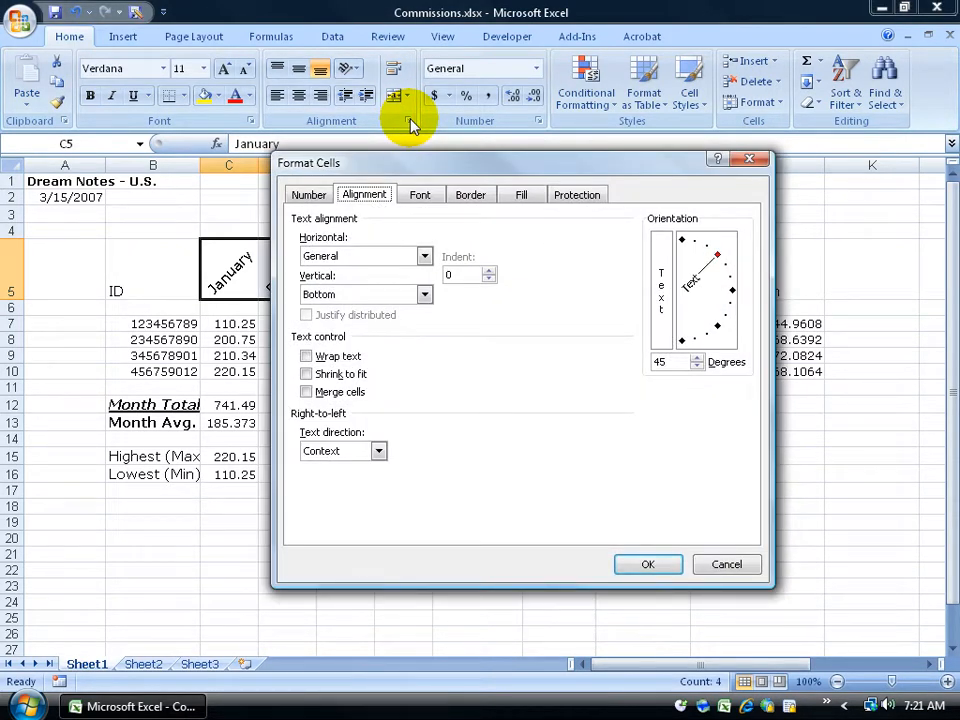
{"action": "left_click", "coordinate": [733, 566]}
Step: Set the text orientation of the January to April headings in C5:F5 to -35 degrees and clear the selection
{"action": "right_click", "coordinate": [274, 264]}
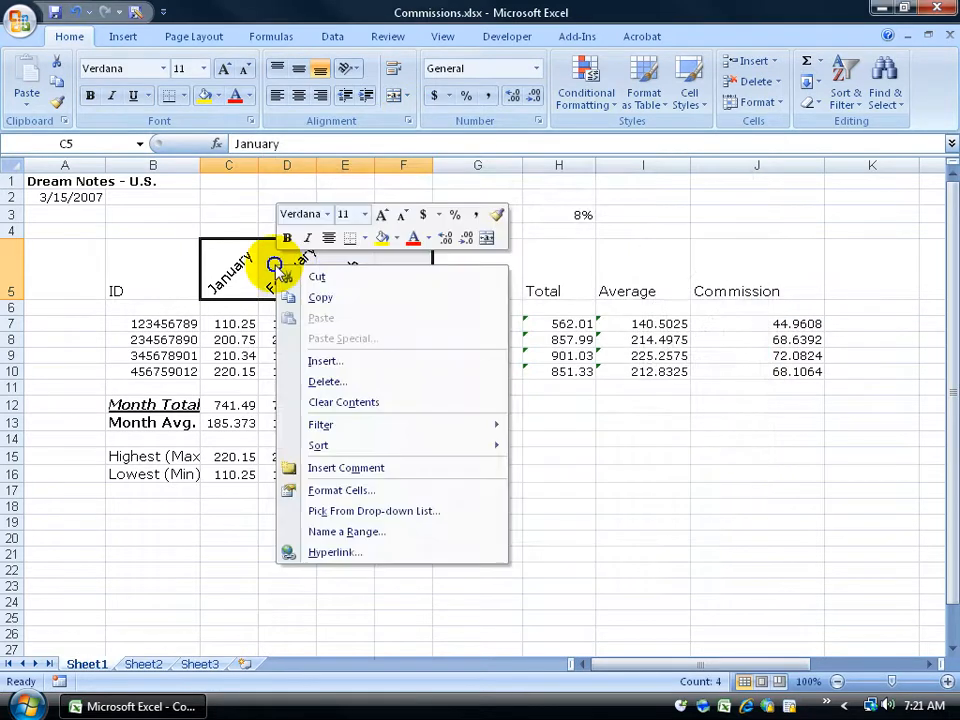
{"action": "left_click", "coordinate": [369, 490]}
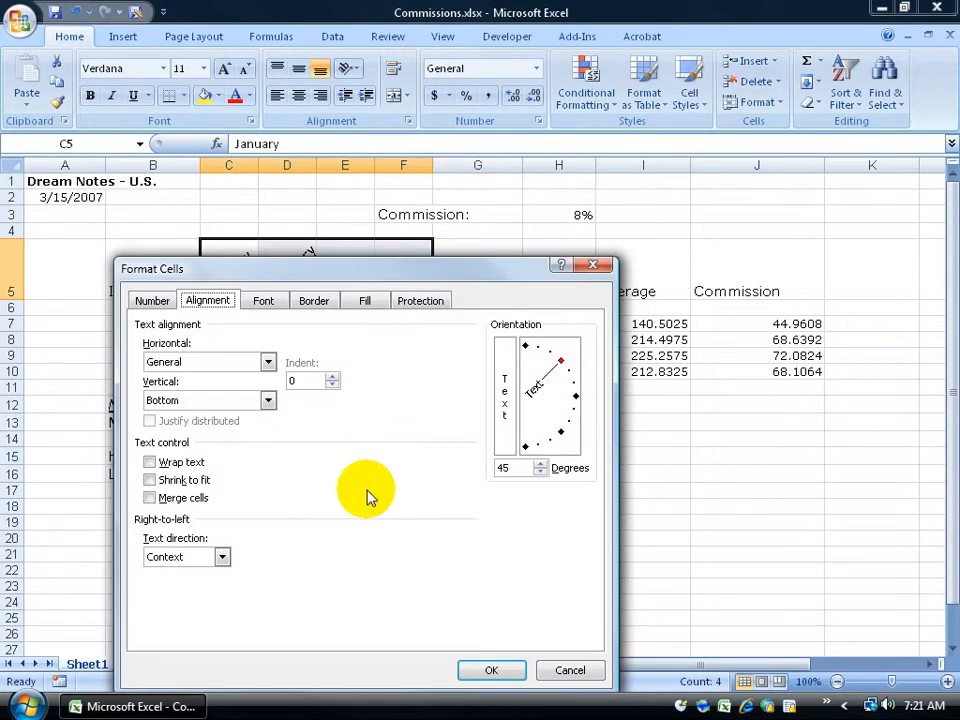
{"action": "left_click_drag", "start_coordinate": [364, 272], "coordinate": [436, 190]}
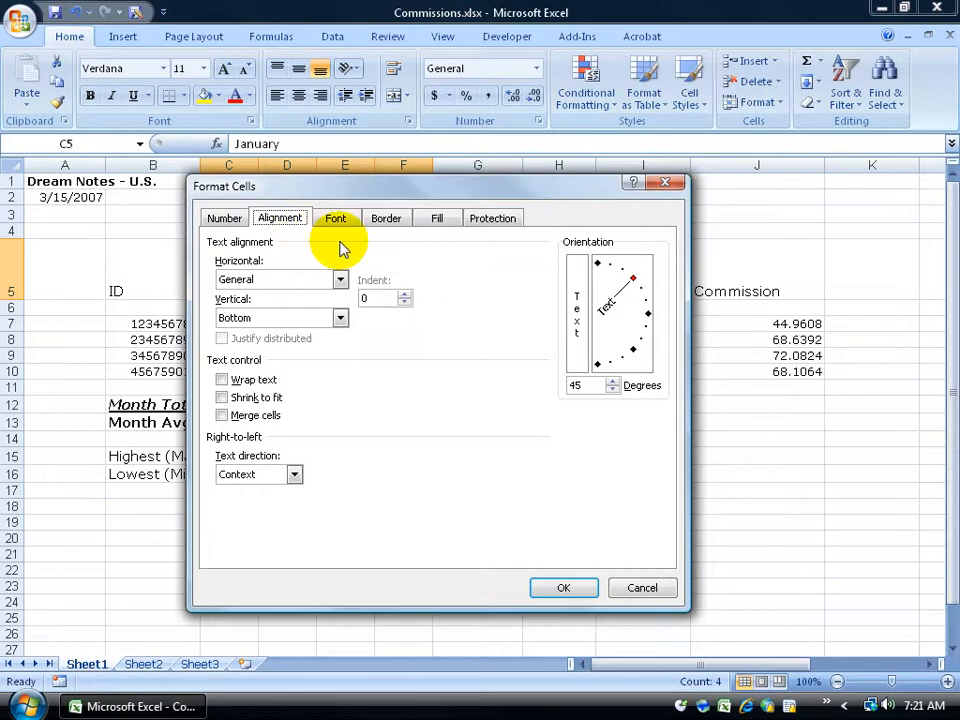
{"action": "left_click_drag", "start_coordinate": [636, 285], "coordinate": [641, 349]}
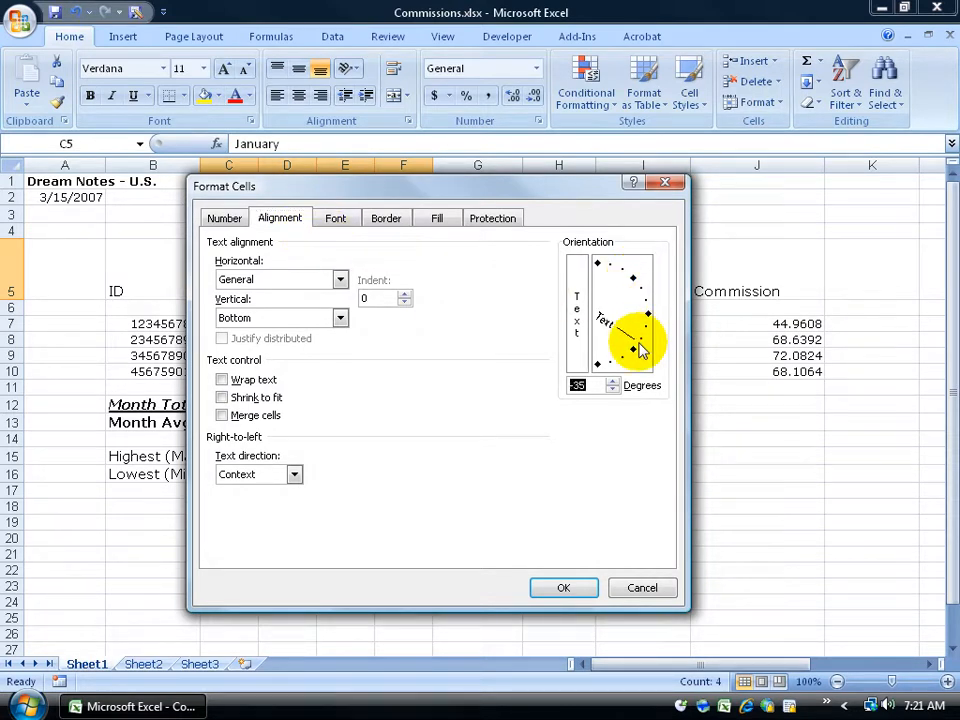
{"action": "left_click", "coordinate": [564, 587]}
{"action": "left_click", "coordinate": [478, 416]}
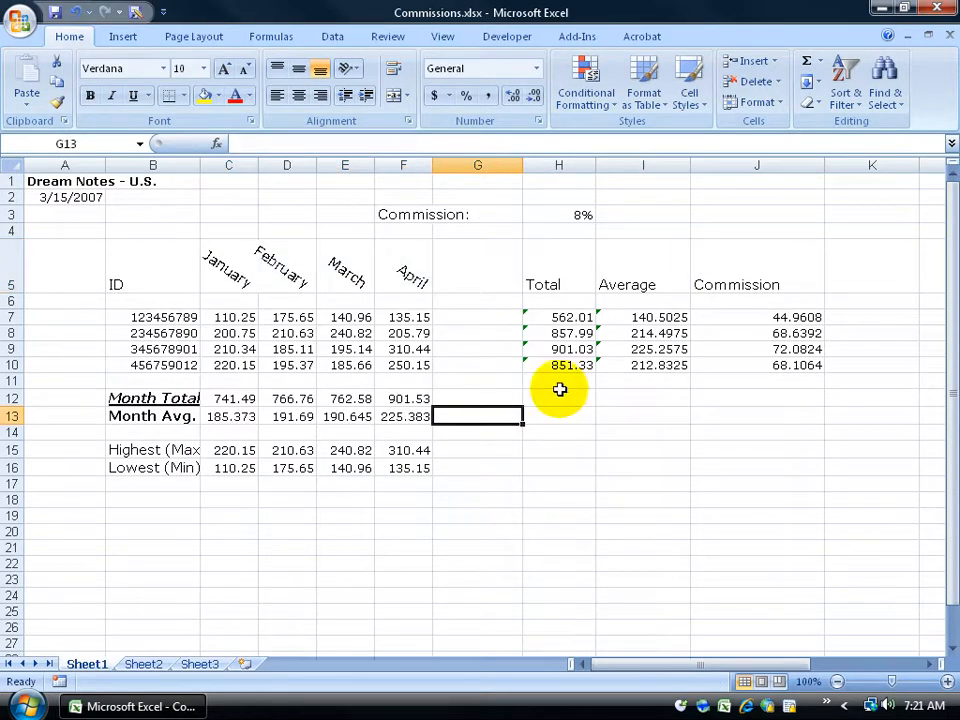
Step: Change the font of the entire worksheet to Arial
{"action": "left_click", "coordinate": [12, 167]}
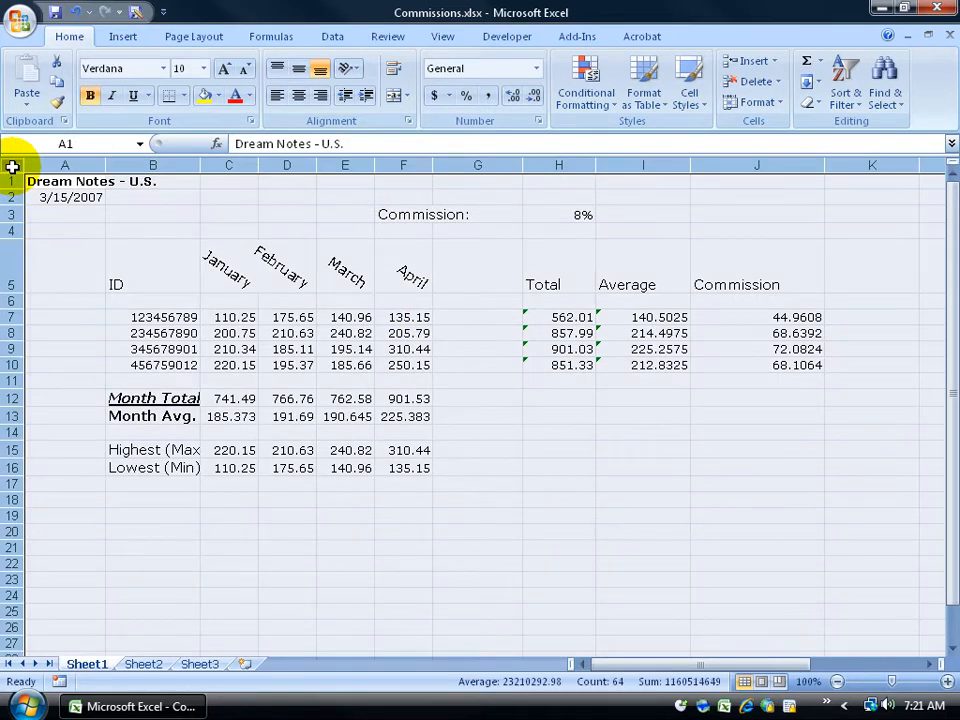
{"action": "left_click", "coordinate": [145, 66]}
{"action": "type", "text": "arial"}
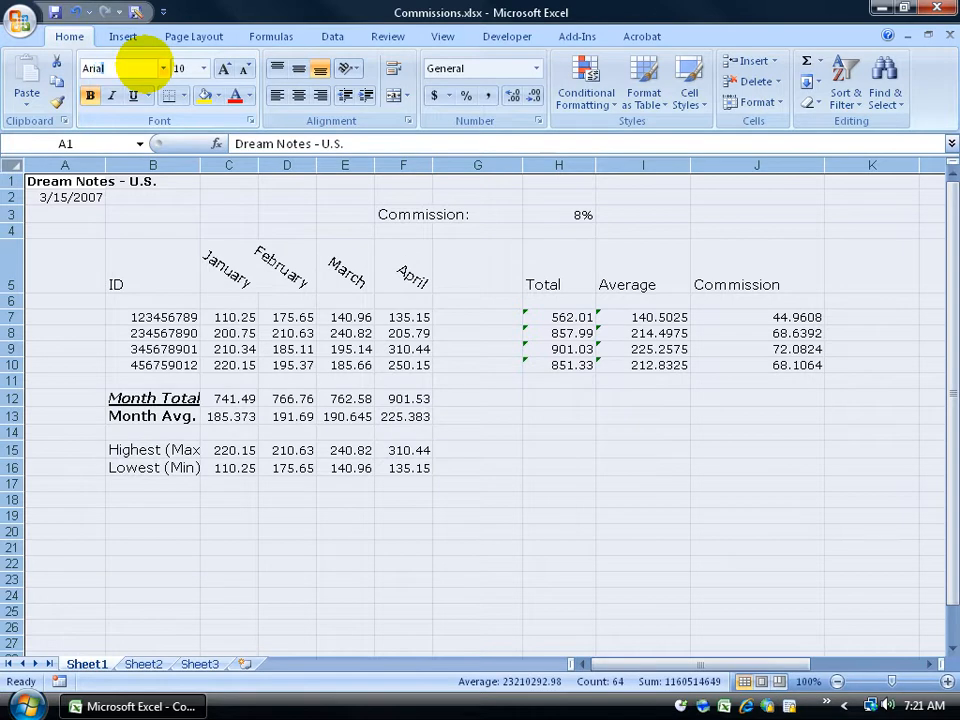
{"action": "key", "text": "Return"}
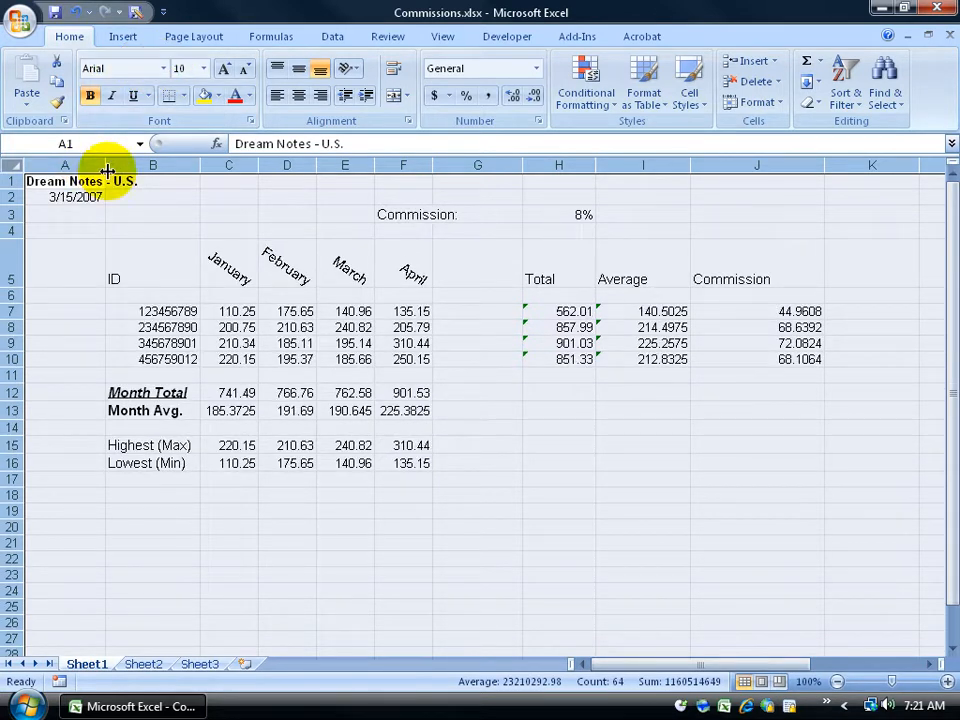
Step: Remove bold and italic formatting from all cells of the worksheet
{"action": "left_click", "coordinate": [90, 96]}
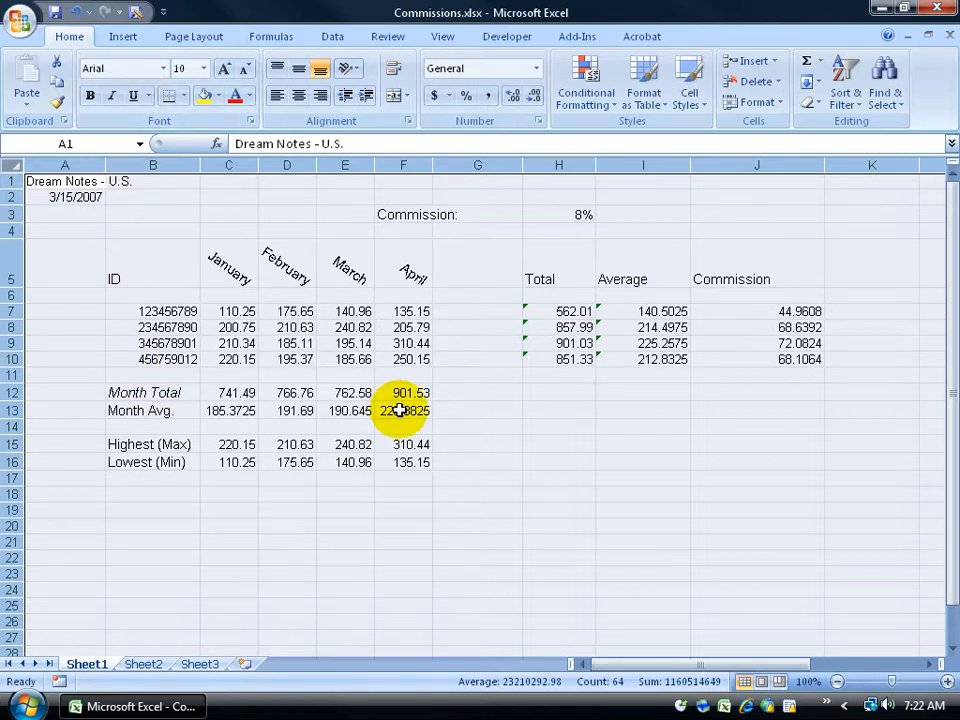
{"action": "left_click", "coordinate": [116, 96]}
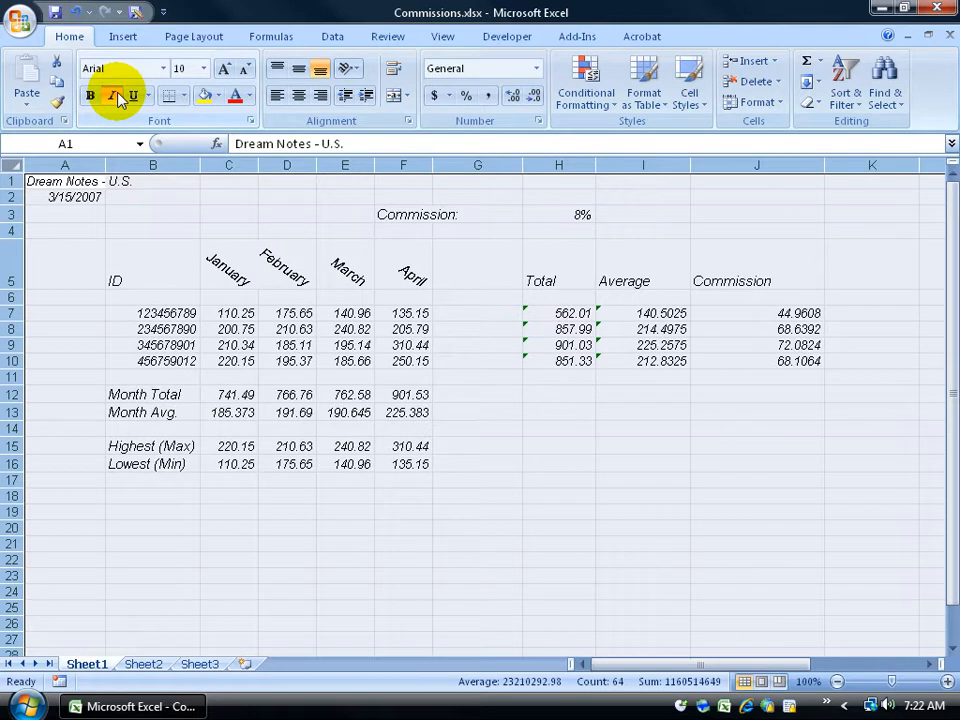
{"action": "left_click", "coordinate": [116, 96]}
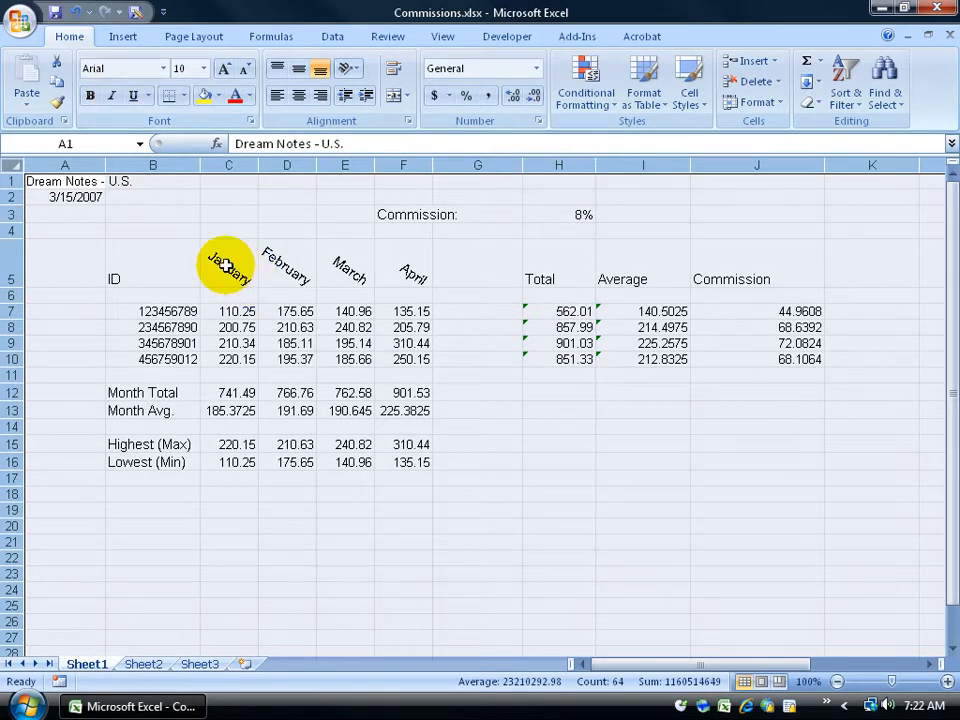
Step: Return the January to April headings in C5:F5 to a horizontal text orientation and clear the selection
{"action": "left_click_drag", "start_coordinate": [226, 265], "coordinate": [405, 270]}
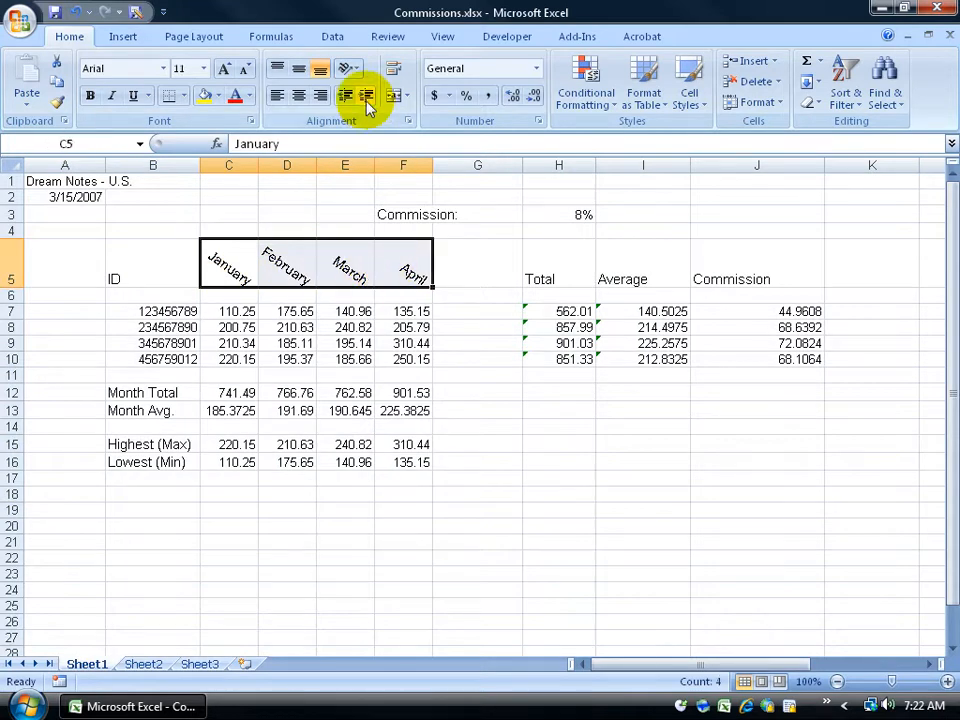
{"action": "left_click", "coordinate": [348, 68]}
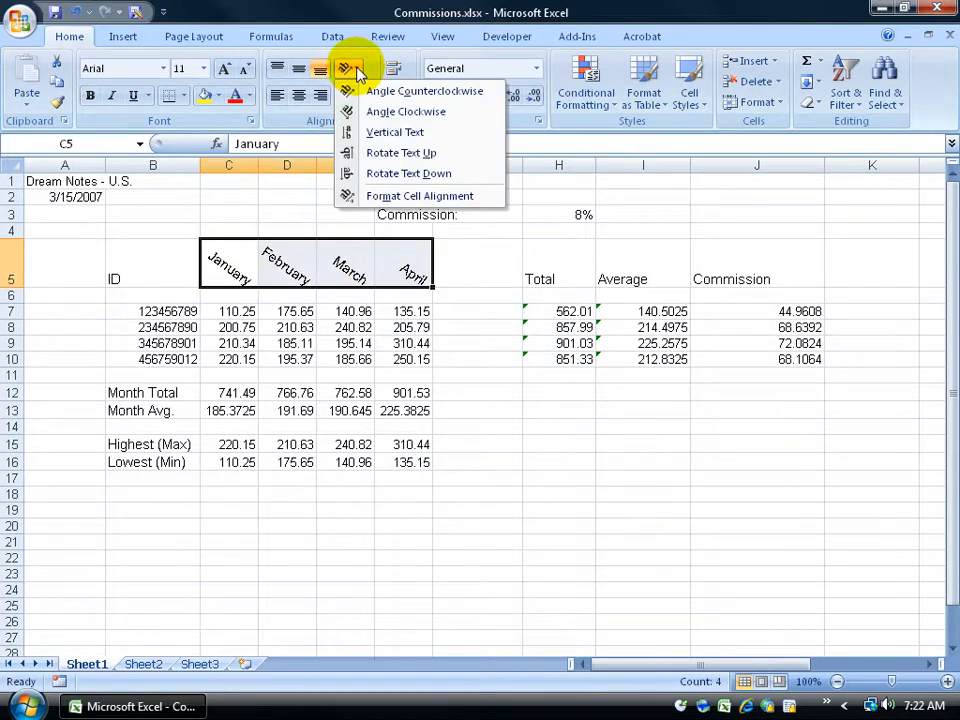
{"action": "left_click", "coordinate": [386, 195]}
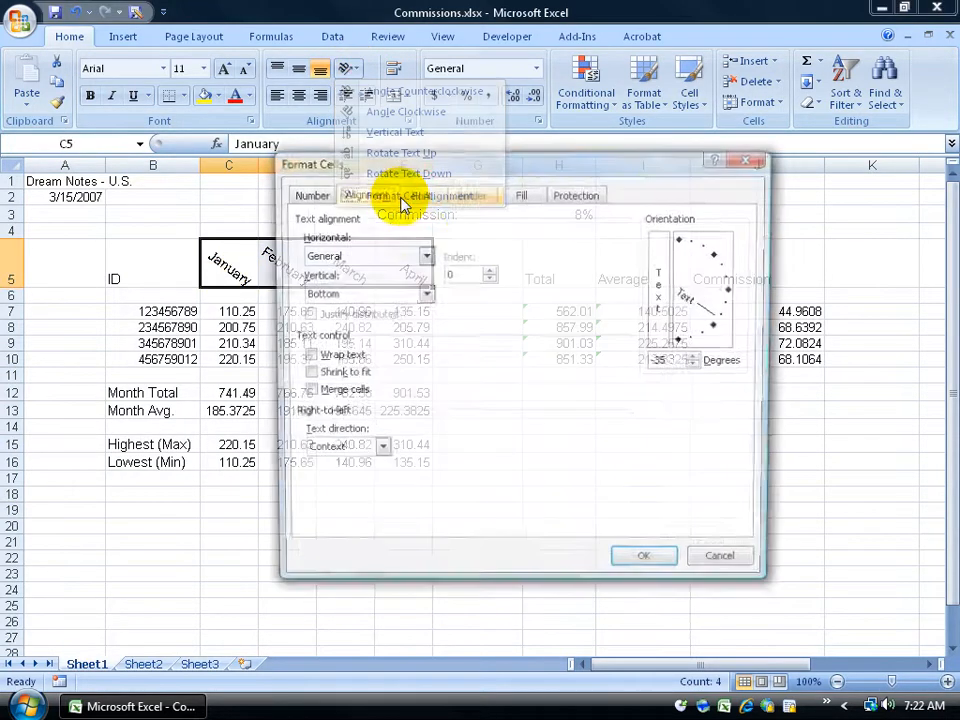
{"action": "left_click_drag", "start_coordinate": [713, 320], "coordinate": [724, 291]}
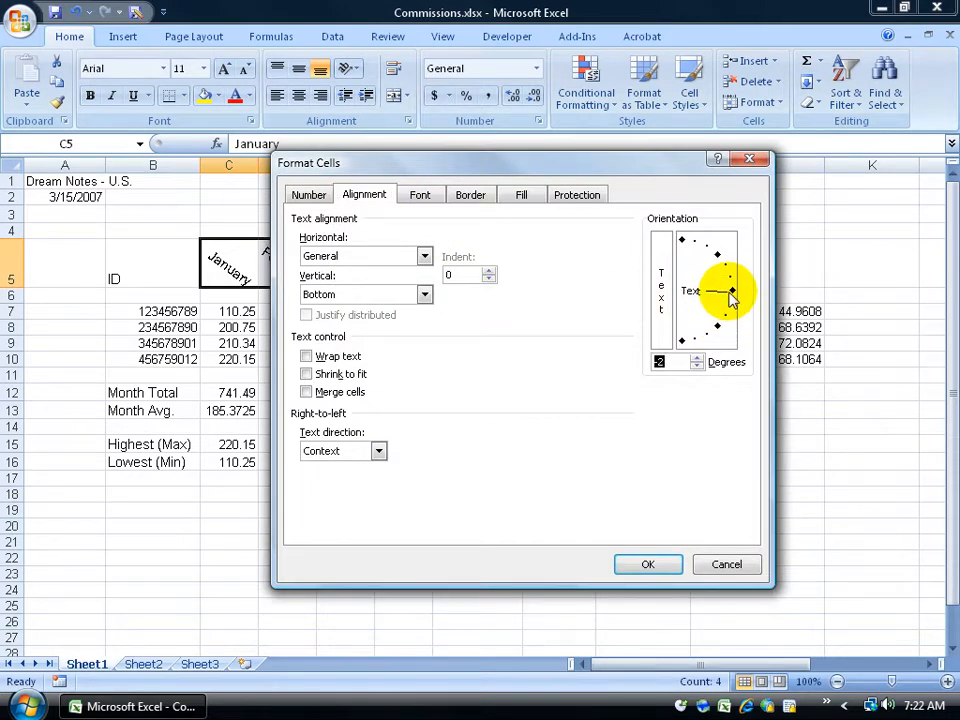
{"action": "left_click", "coordinate": [626, 563]}
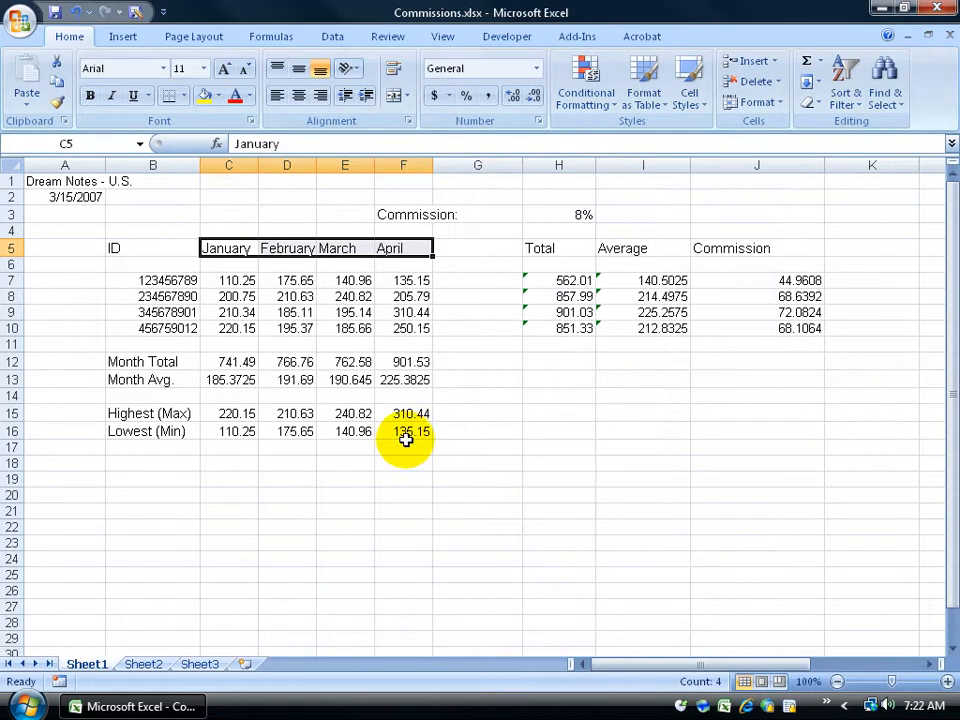
{"action": "left_click", "coordinate": [540, 458]}
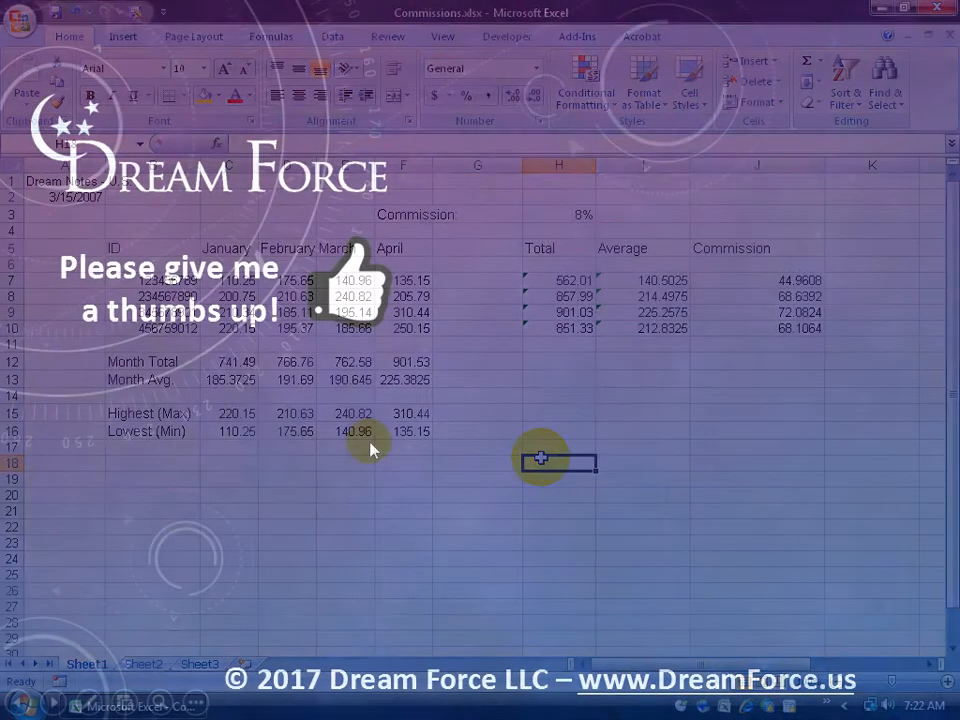